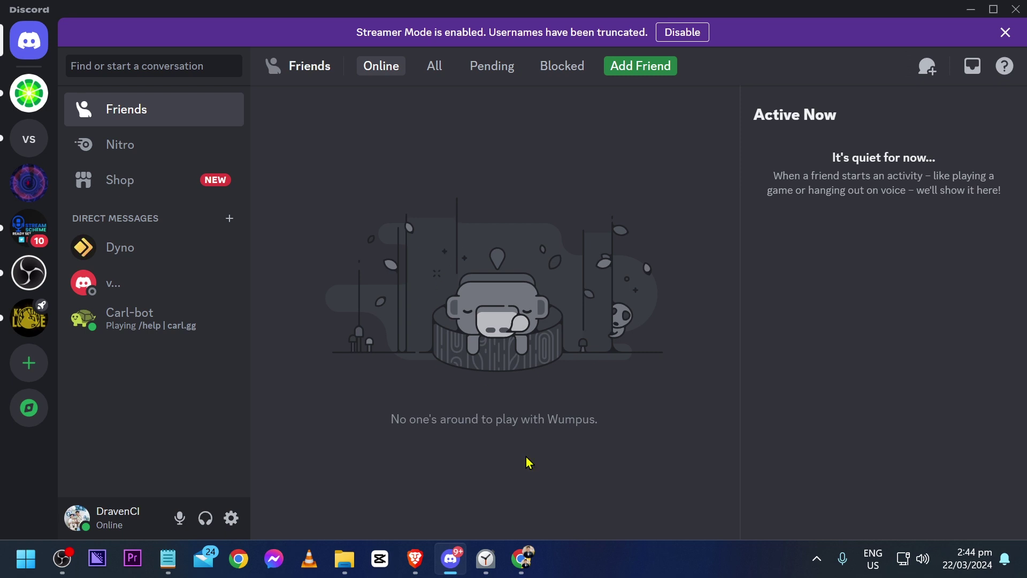
Search Google for 'ticket tool discord' and open Ticket Tool's invite page from tickettool.xyz
left_click(521, 558)
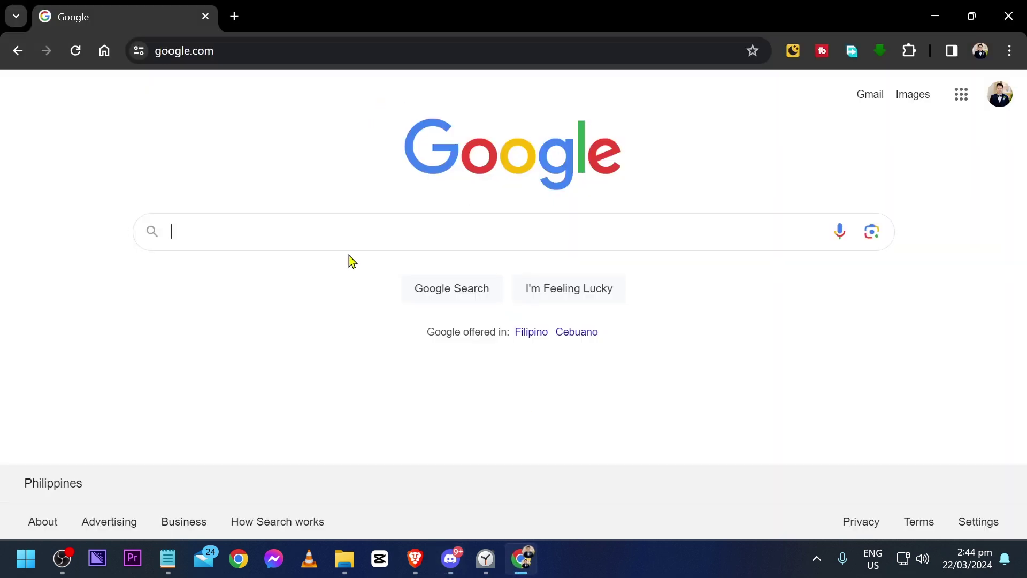
type("ticket t")
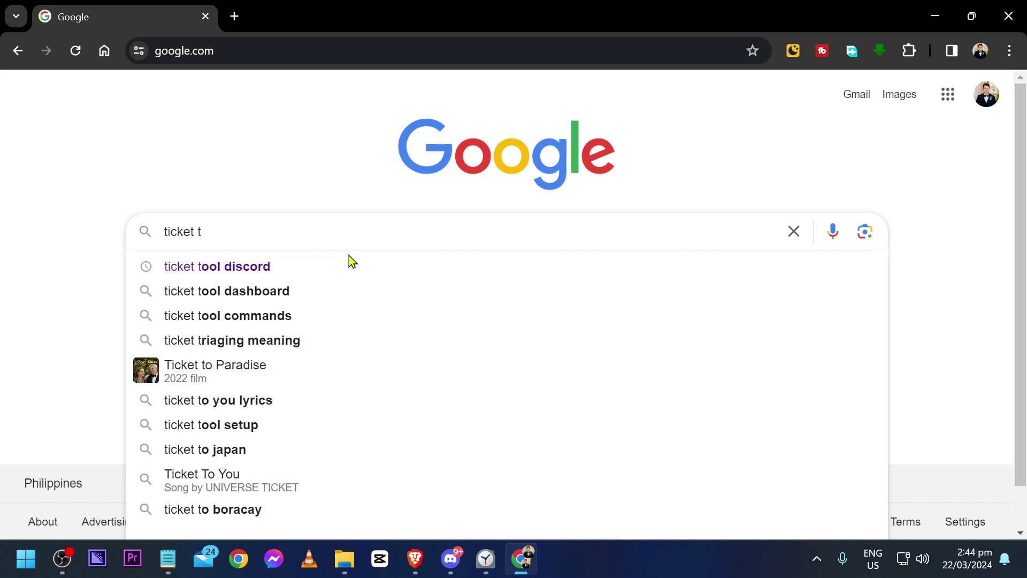
left_click(348, 257)
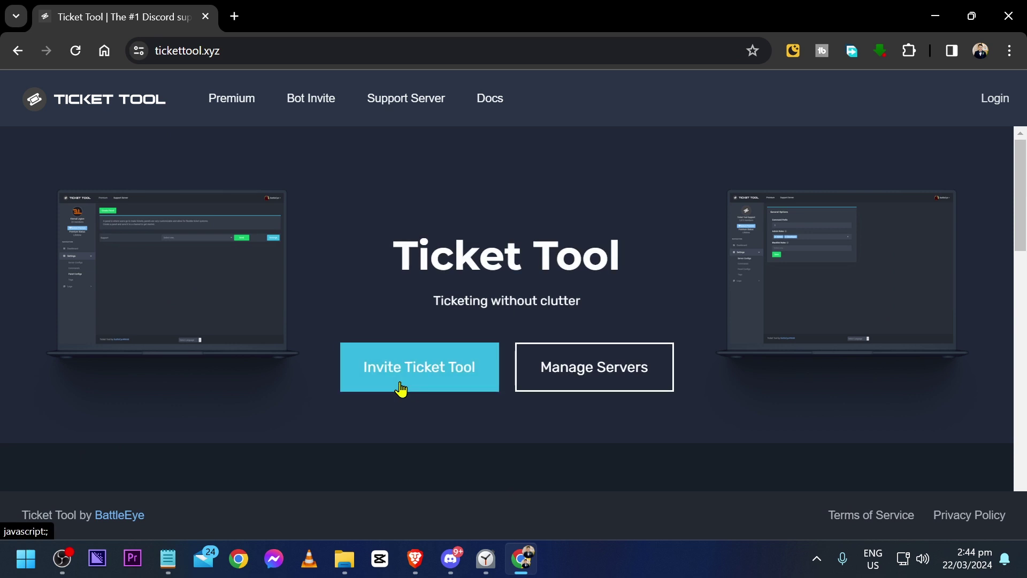
left_click(401, 389)
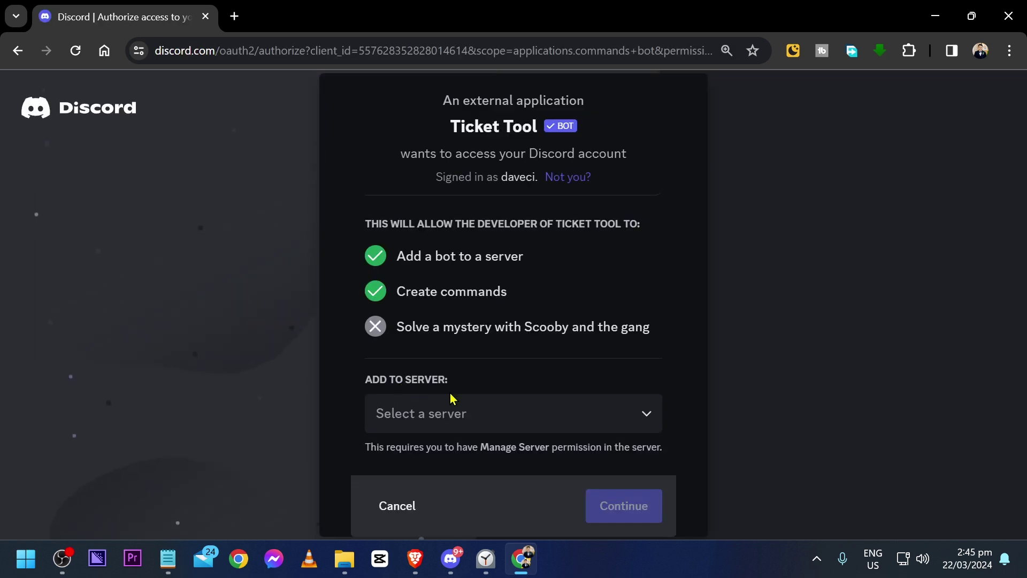
Authorize Ticket Tool for The Server Number 1 with all requested permissions and pass the captcha
left_click(480, 420)
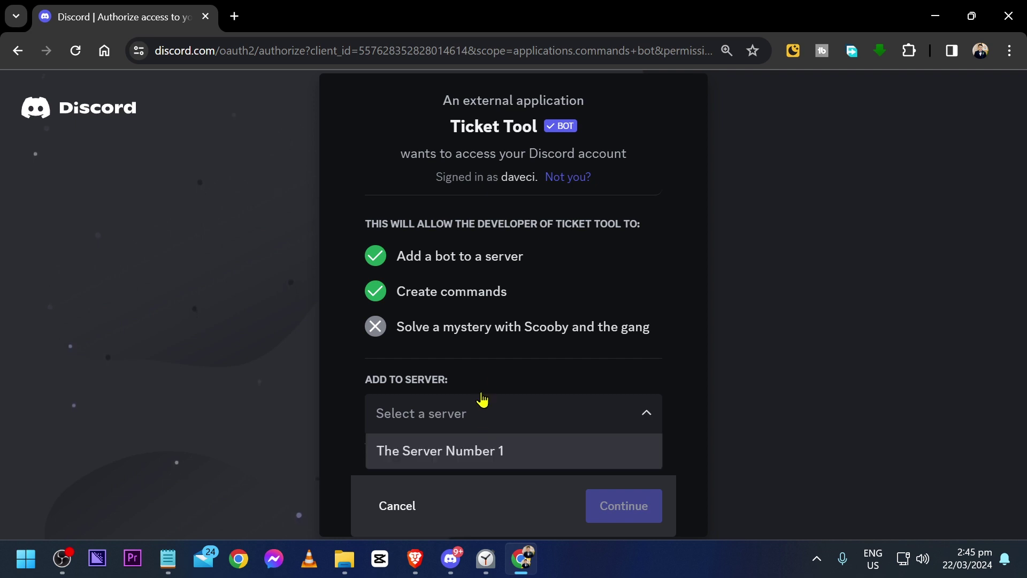
left_click(459, 455)
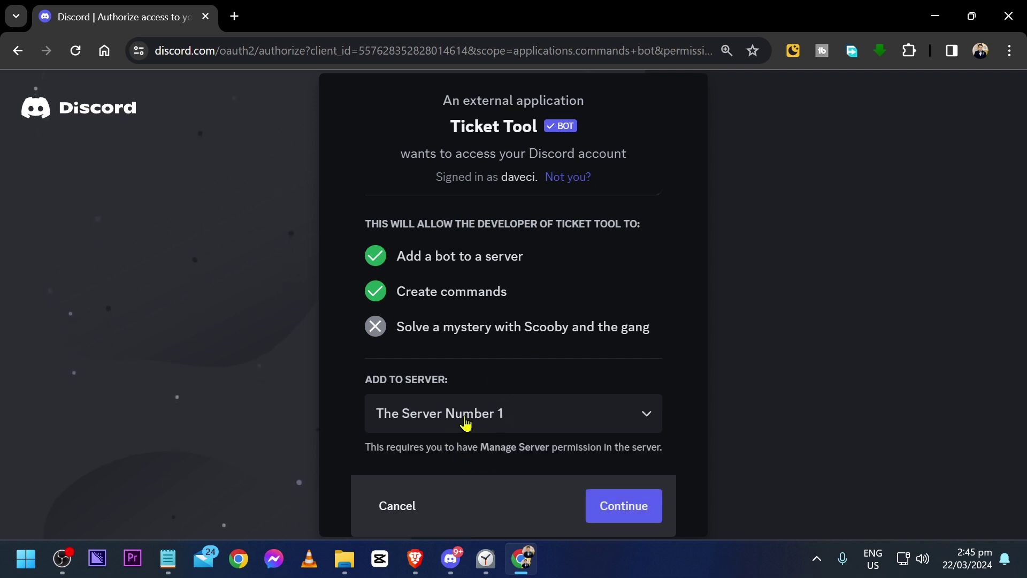
left_click(624, 509)
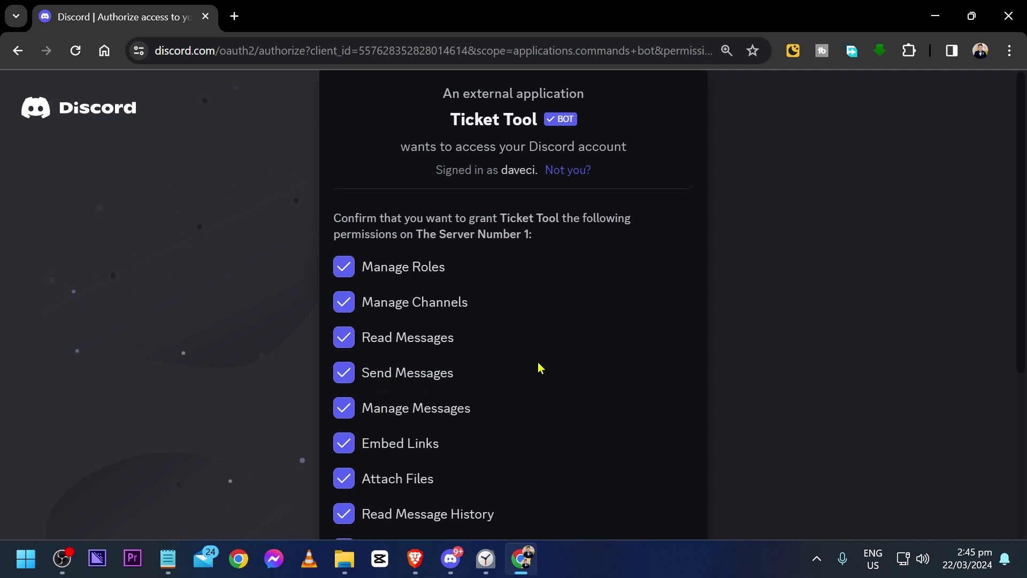
scroll(538, 369, "down", 5)
left_click(653, 521)
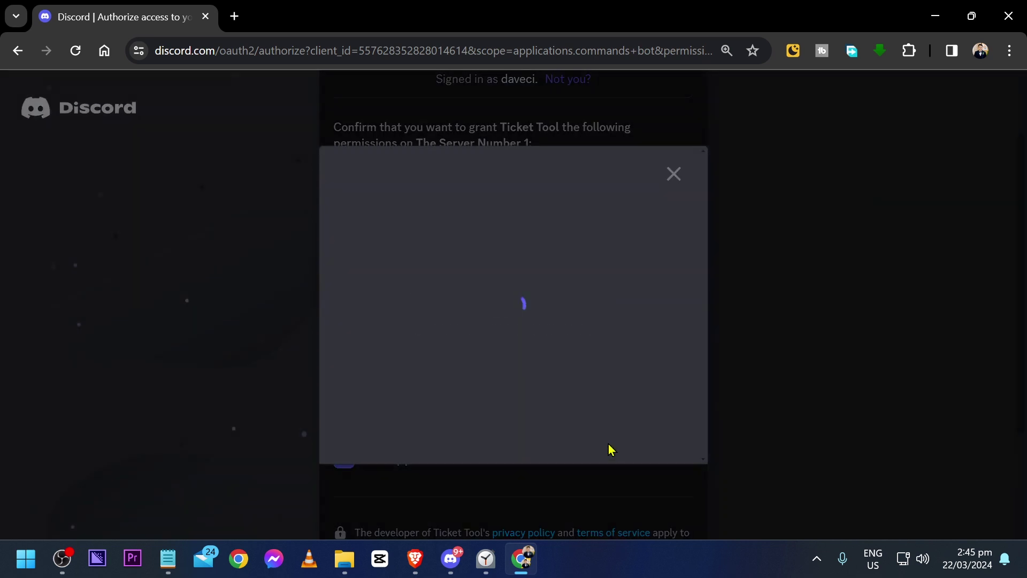
left_click(408, 386)
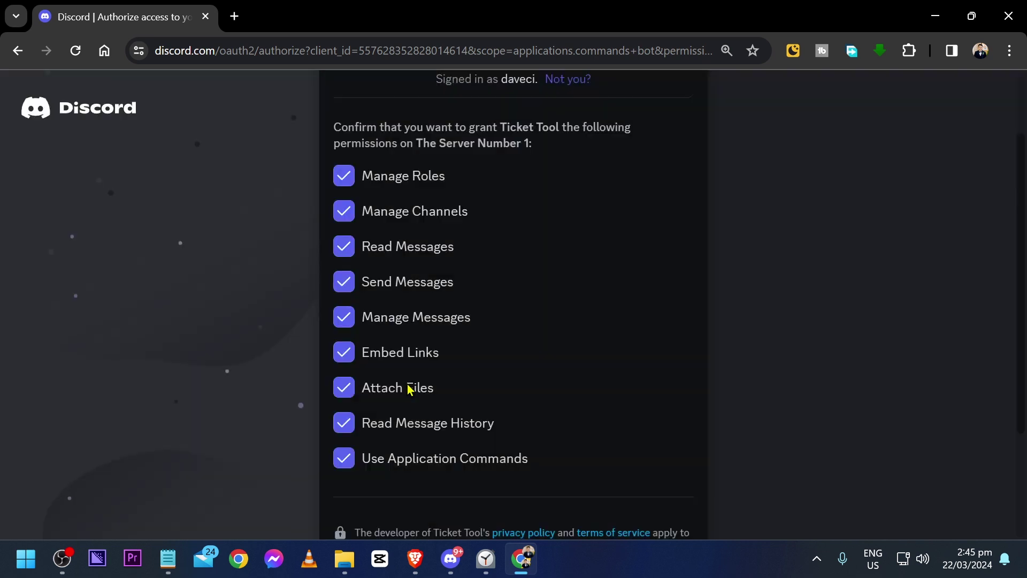
In The Server Number 1's Roles settings, drag Ticket Tool above Chip and save
left_click(451, 559)
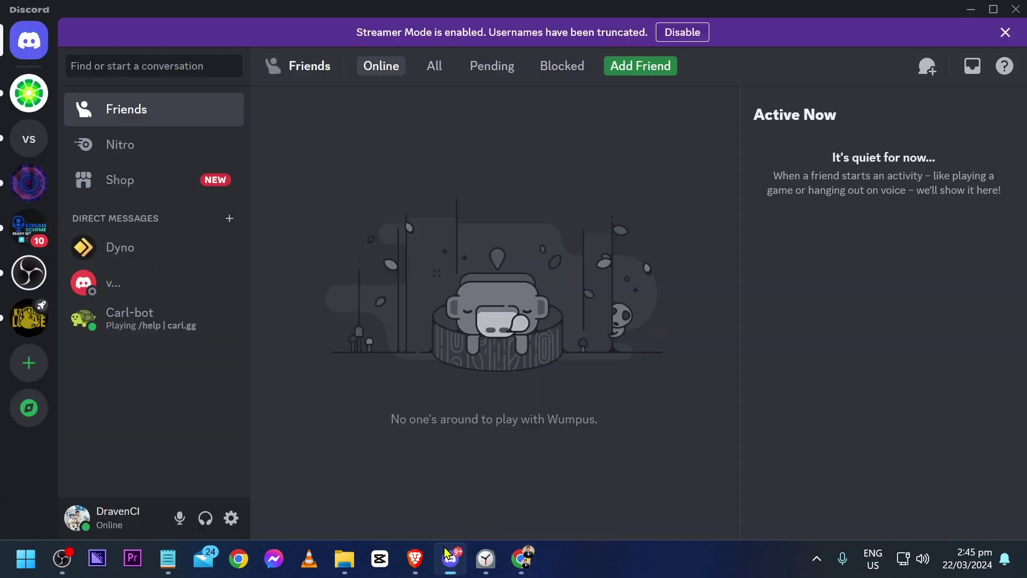
left_click(29, 140)
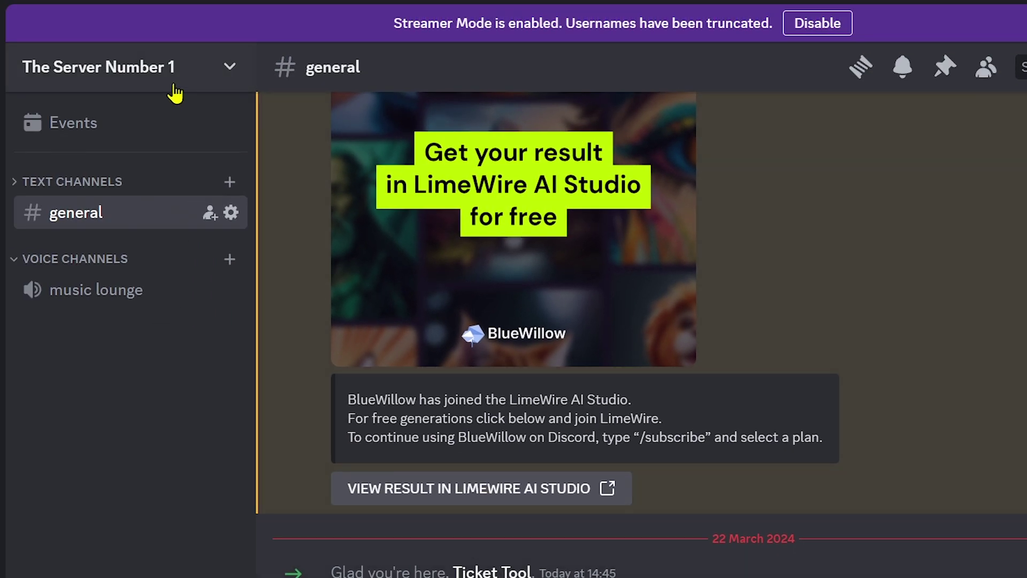
left_click(175, 93)
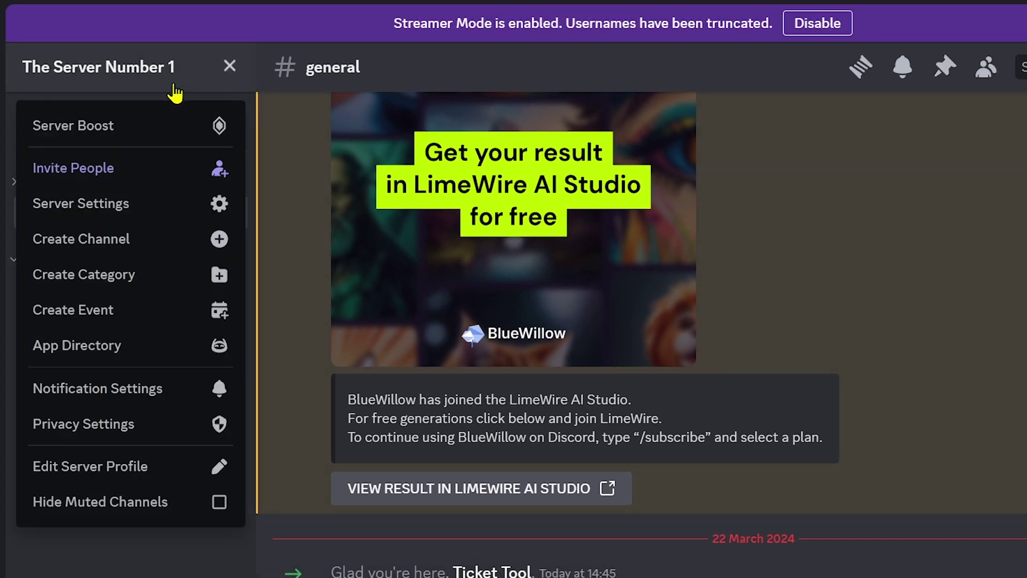
left_click(126, 204)
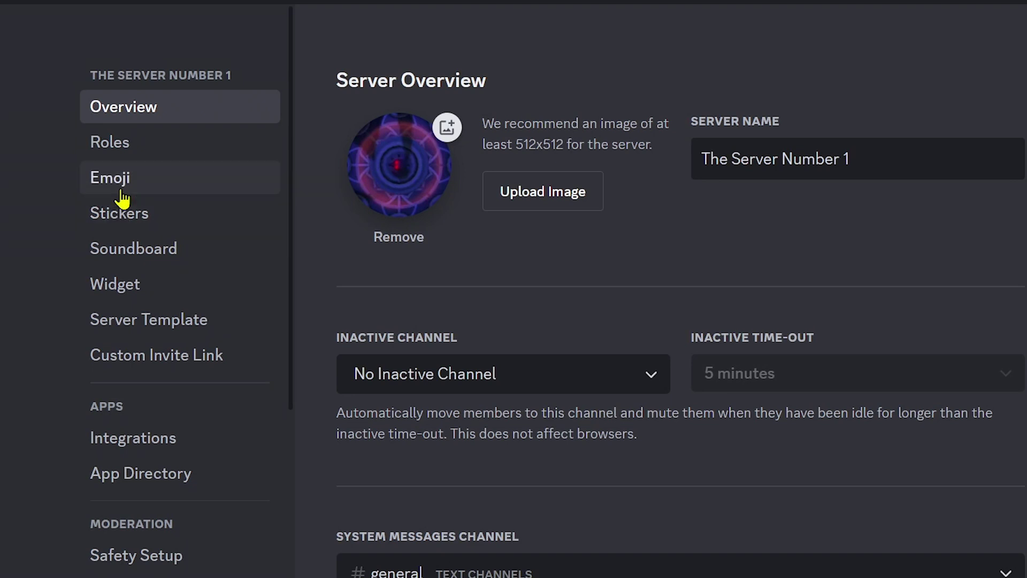
left_click(110, 155)
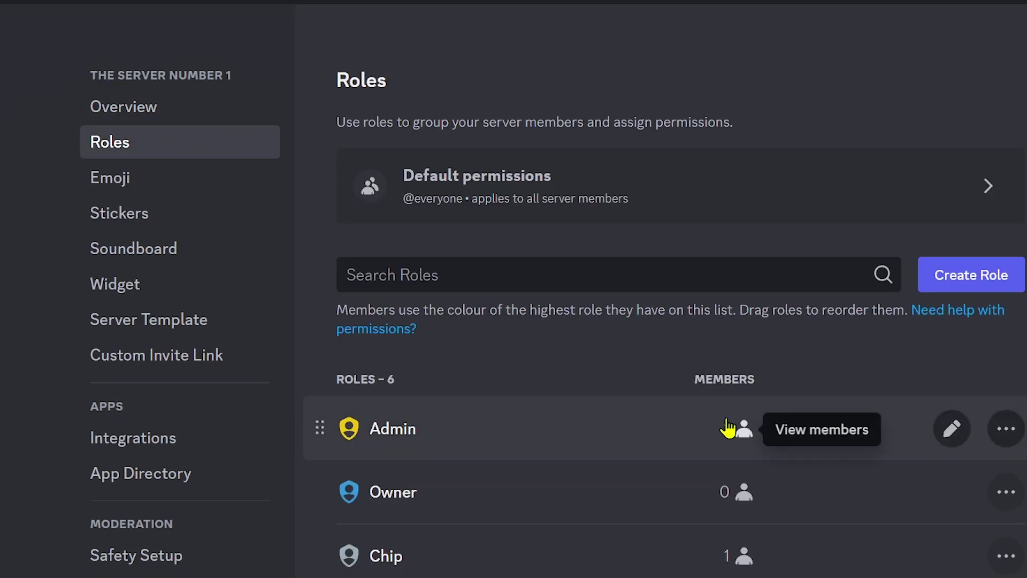
scroll(731, 427, "down", 3)
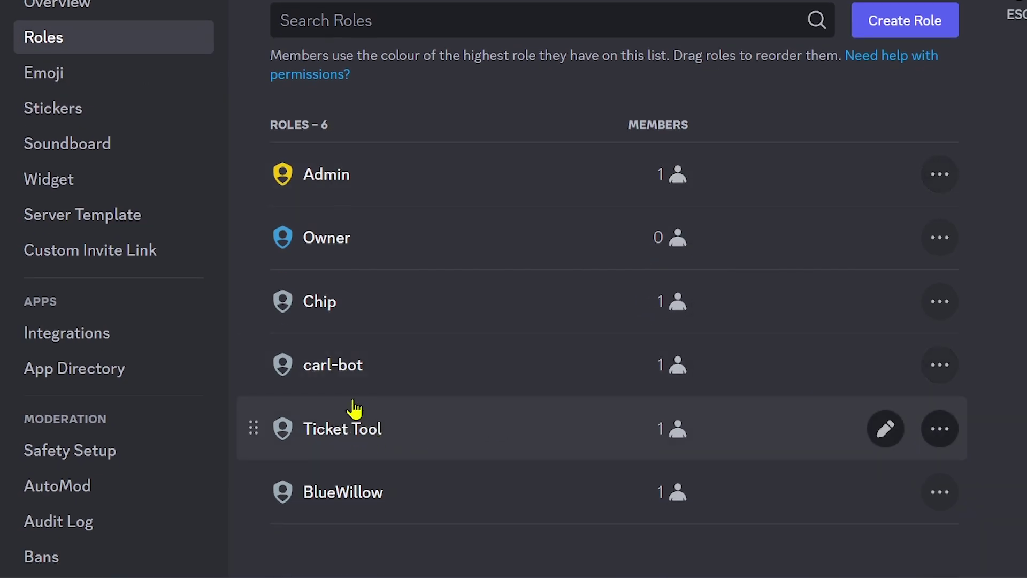
left_click_drag(253, 428, 260, 306)
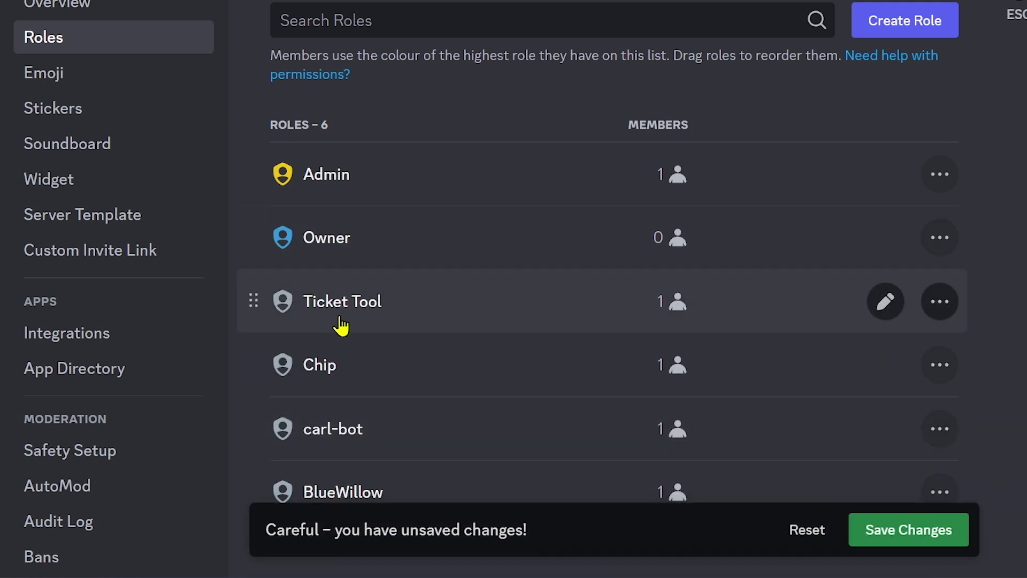
left_click(920, 544)
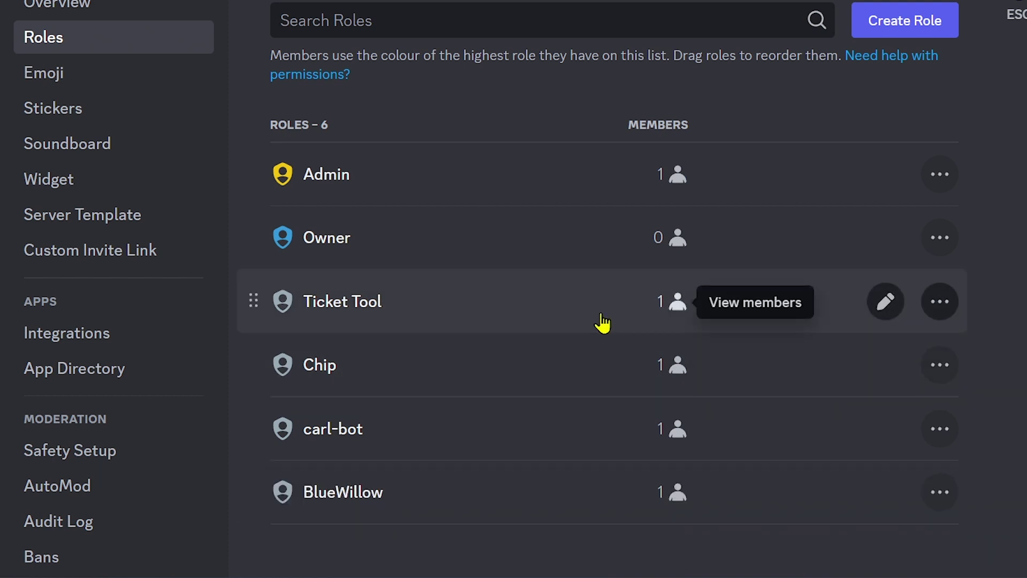
Create a role named 'Support Staff' with the dark pink colour and save it
left_click(868, 100)
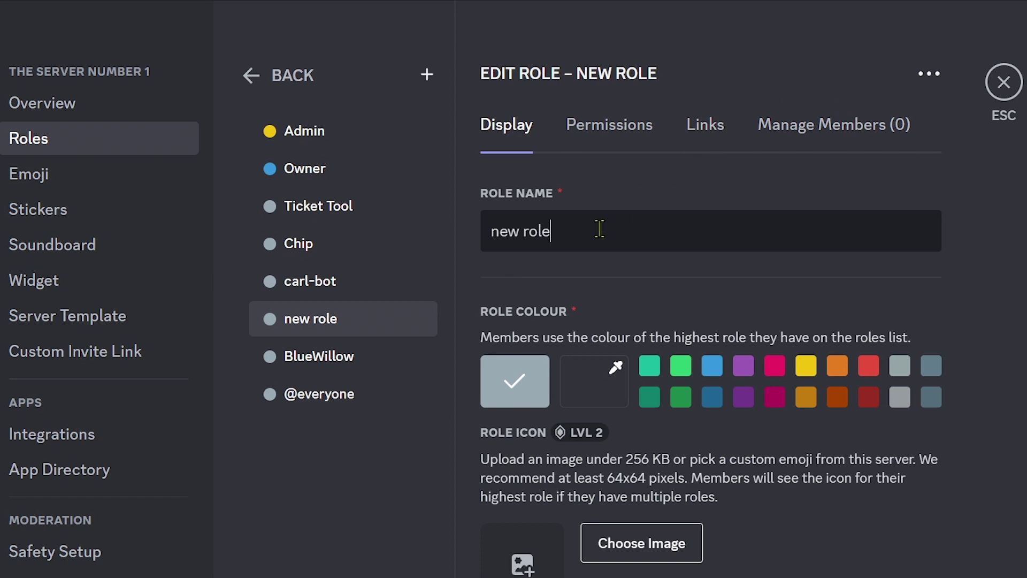
triple_click(598, 229)
type("Suppor")
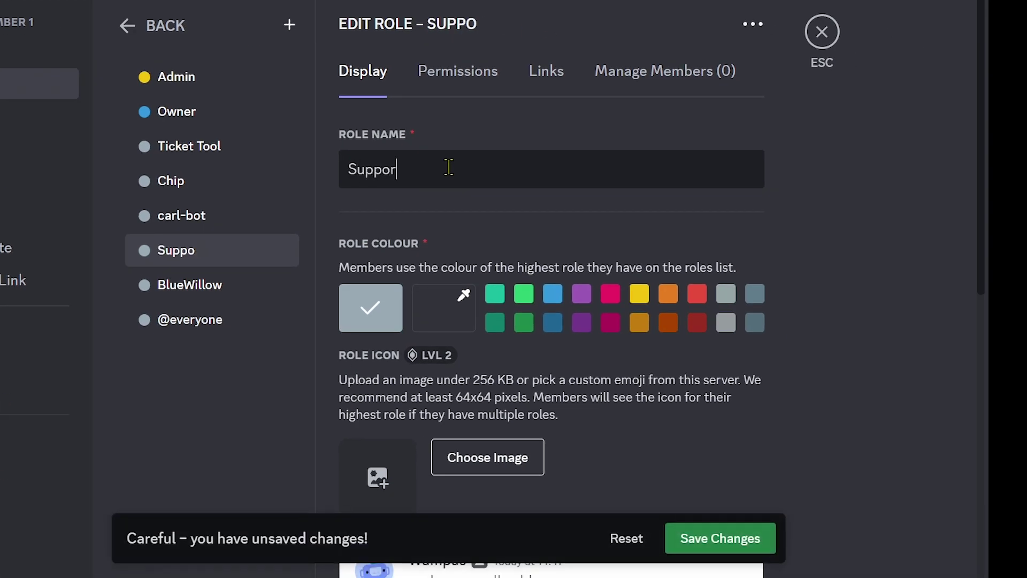
type("t Staff")
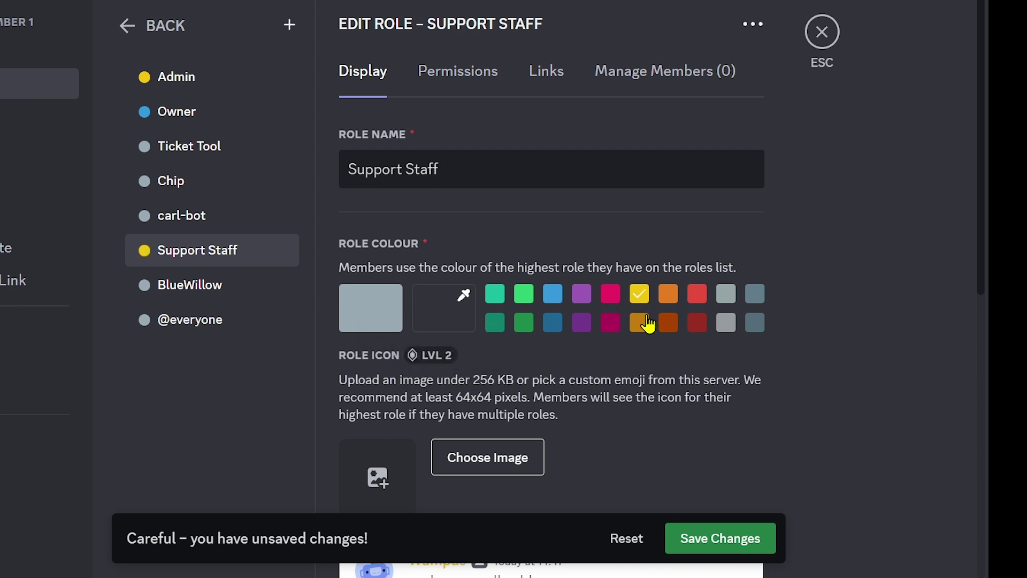
left_click(611, 322)
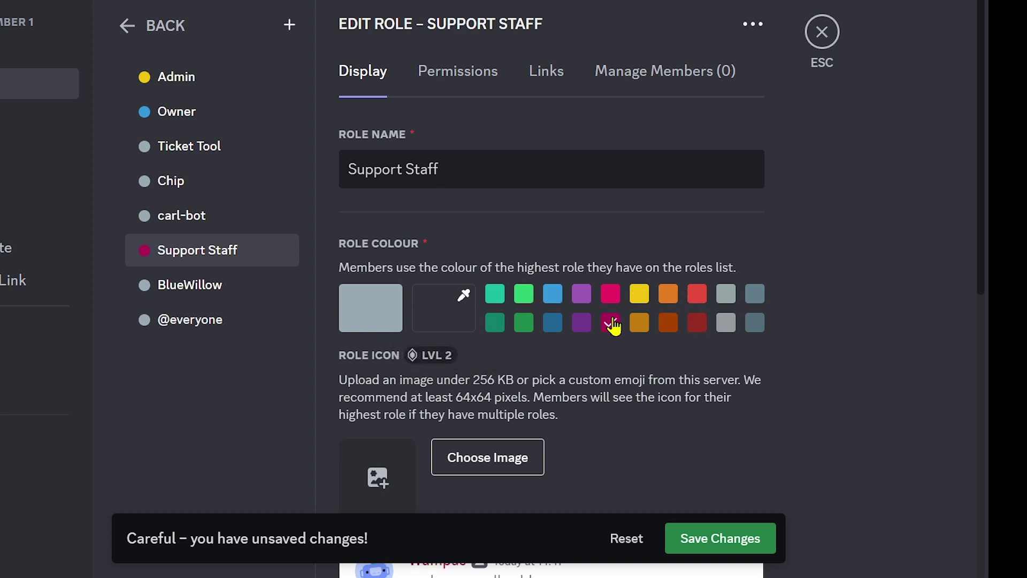
scroll(609, 321, "down", 3)
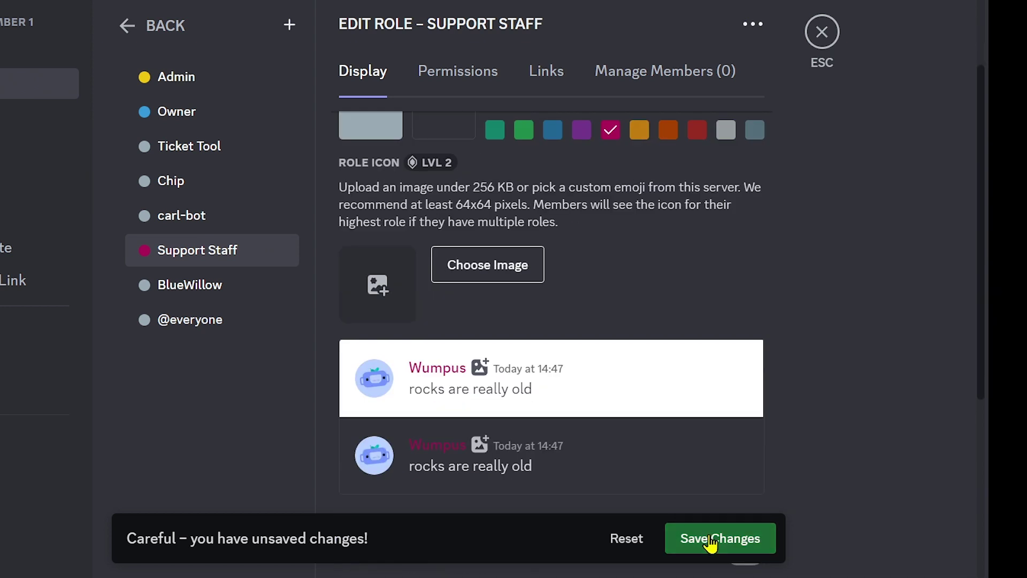
left_click(711, 539)
scroll(556, 359, "down", 5)
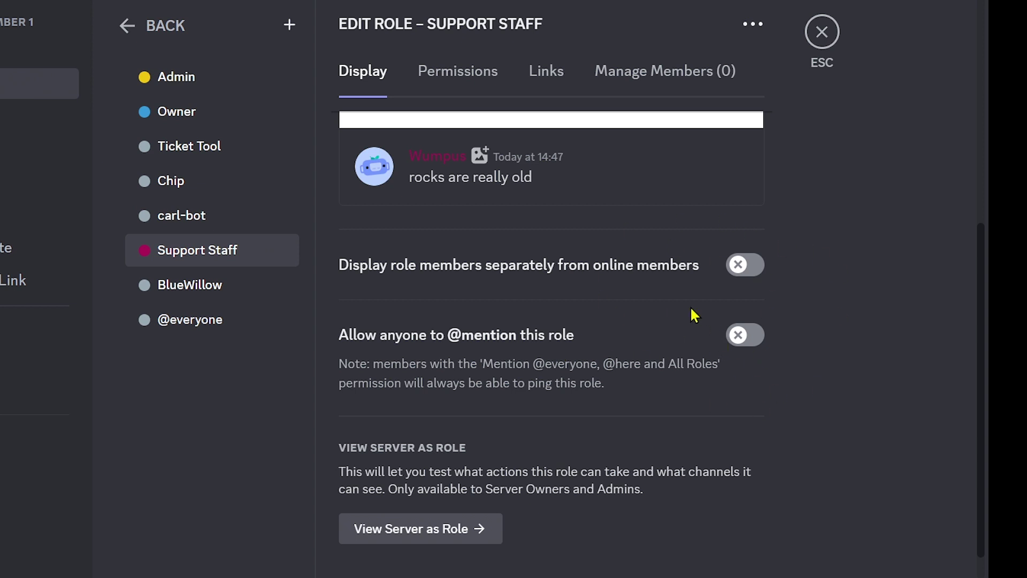
Move Support Staff between Chip and carl-bot, then view the Ticket Tool role's permissions
left_click(458, 85)
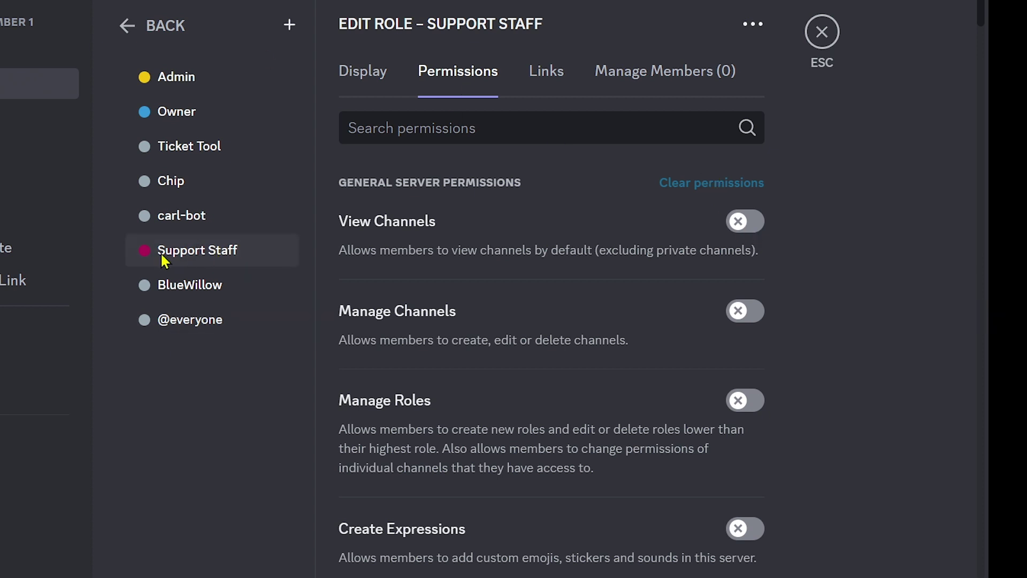
left_click_drag(161, 252, 205, 247)
left_click(184, 148)
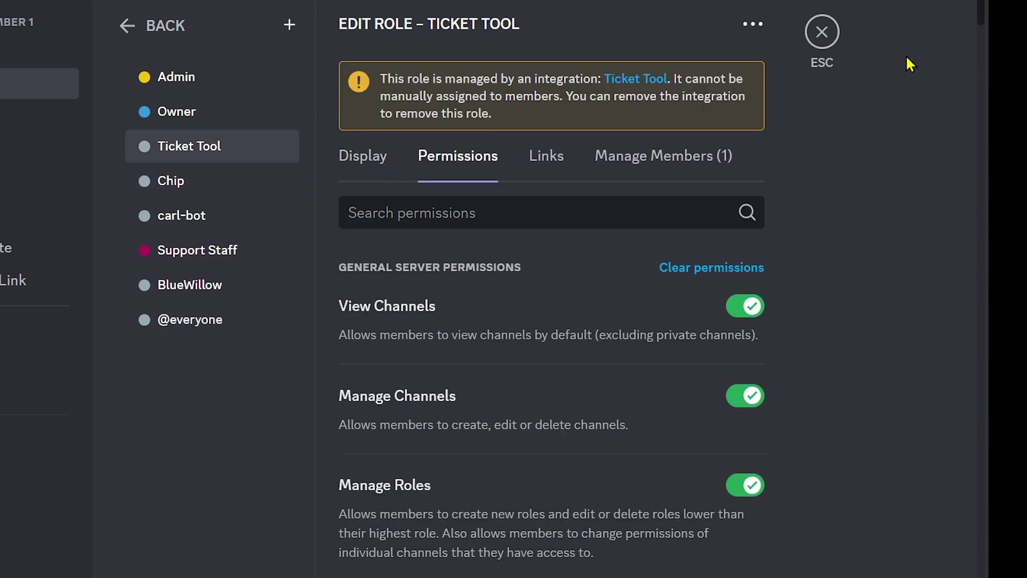
Start a new private category named 'Support' from the channel list
left_click(822, 33)
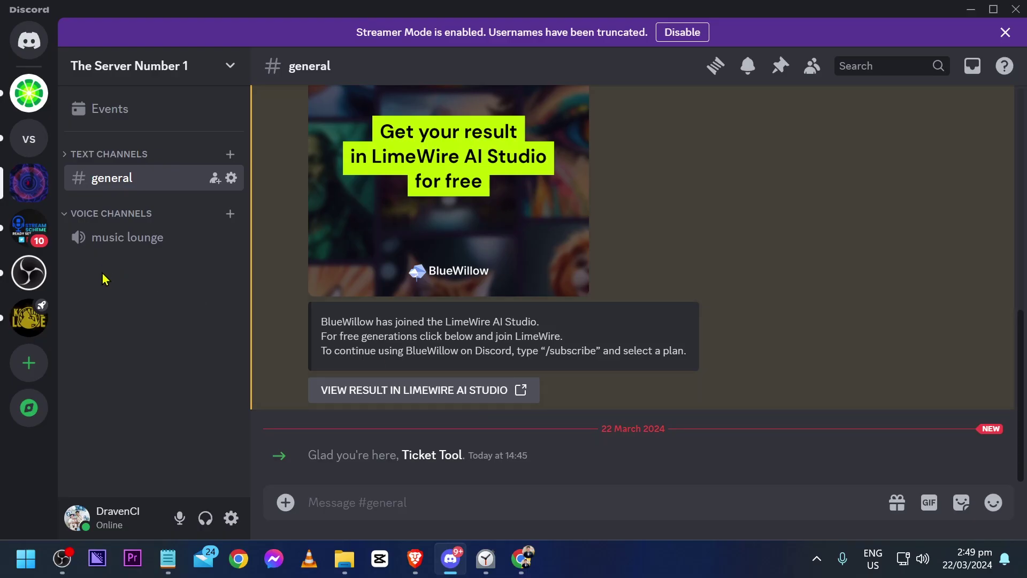
right_click(120, 293)
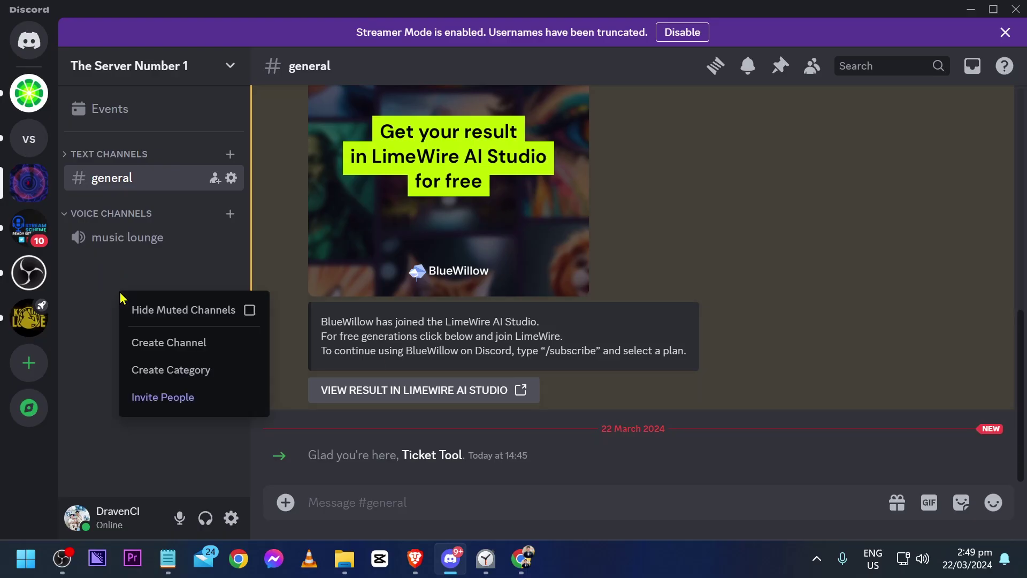
left_click(190, 370)
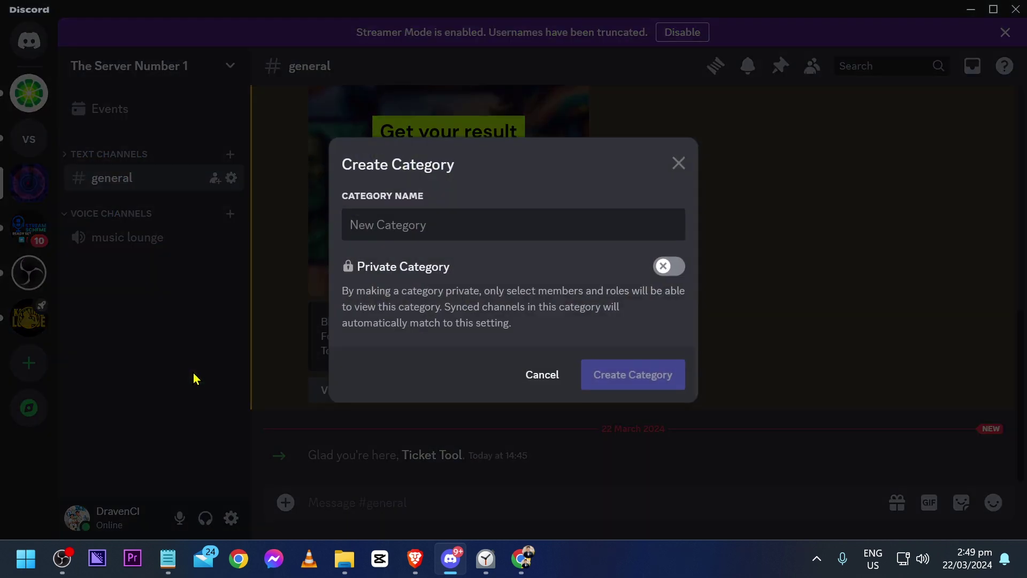
type("Support")
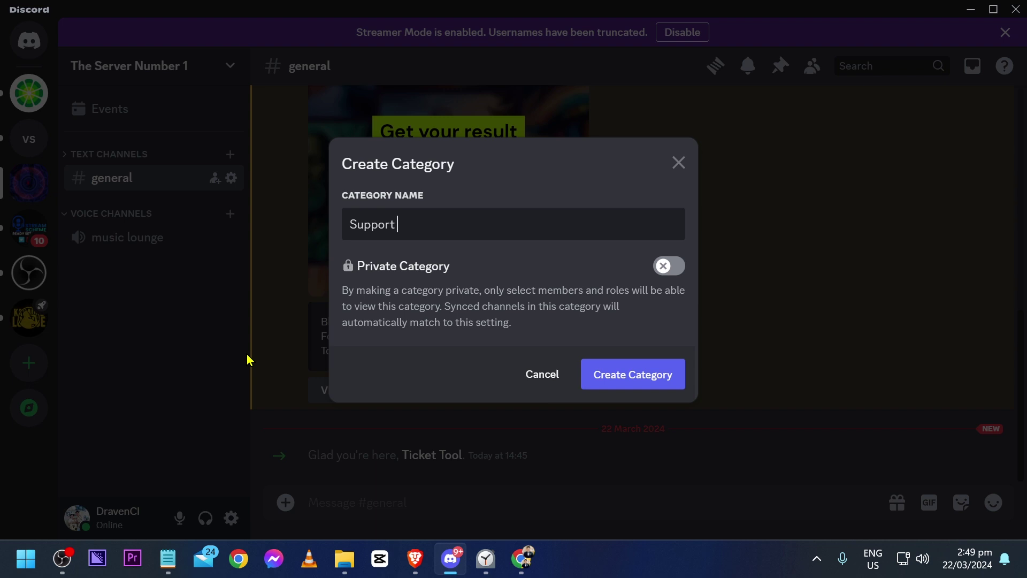
left_click(668, 268)
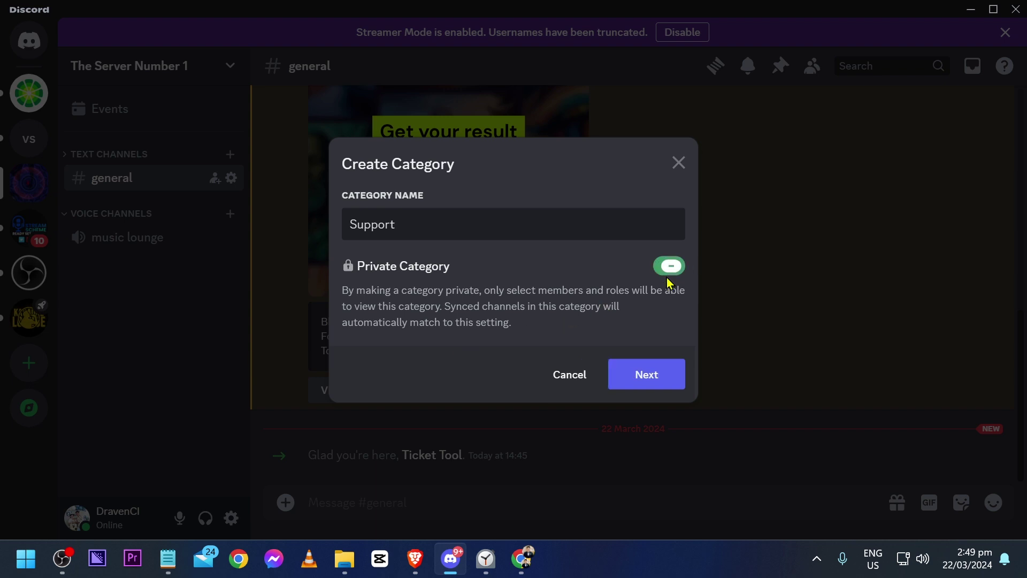
left_click(651, 374)
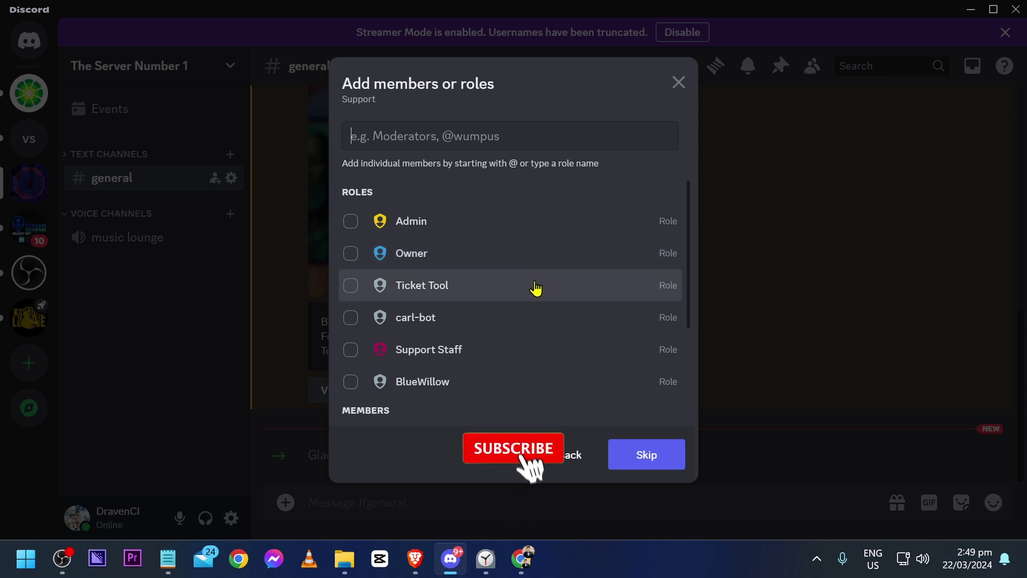
Grant category access to the Admin, Owner, Ticket Tool and Support Staff roles
scroll(512, 326, "down", 3)
scroll(511, 335, "up", 3)
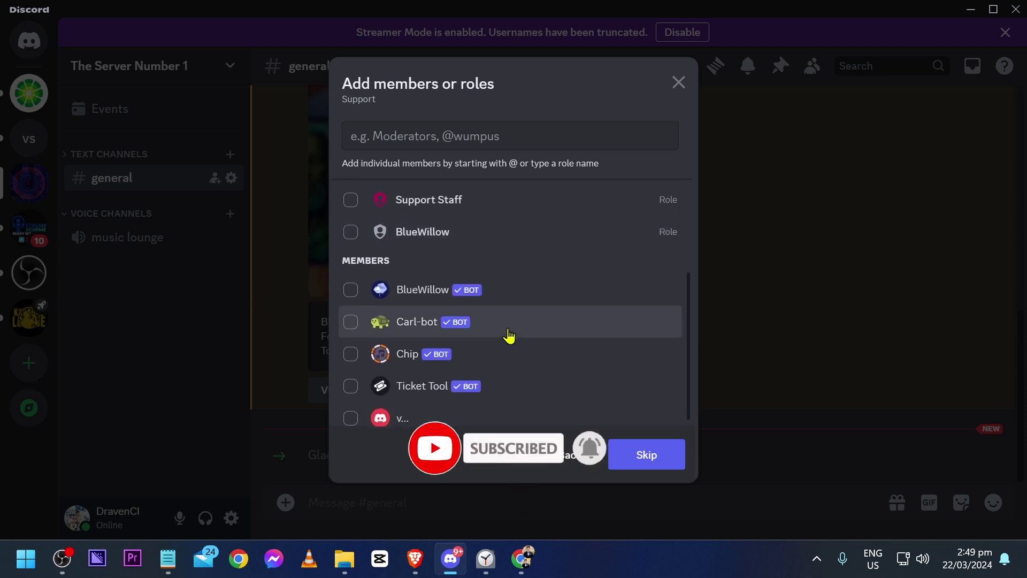
left_click(471, 239)
left_click(452, 257)
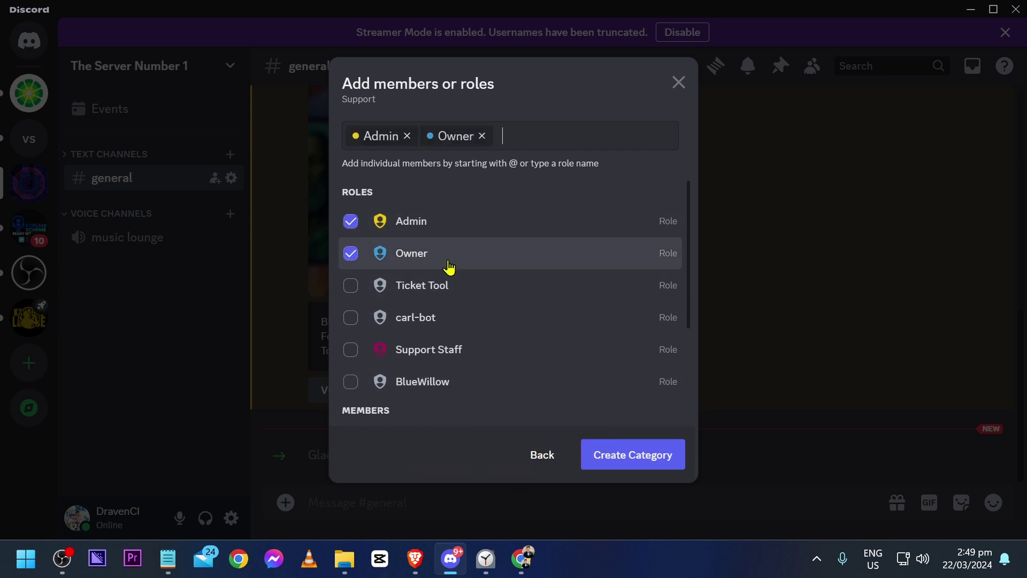
left_click(472, 286)
left_click(477, 357)
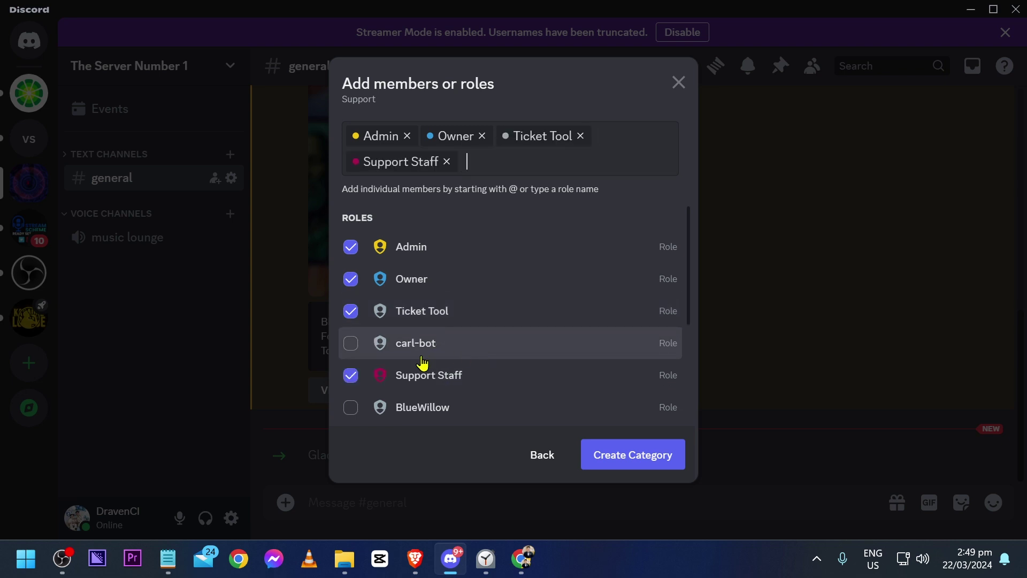
scroll(466, 399, "down", 2)
scroll(529, 321, "down", 2)
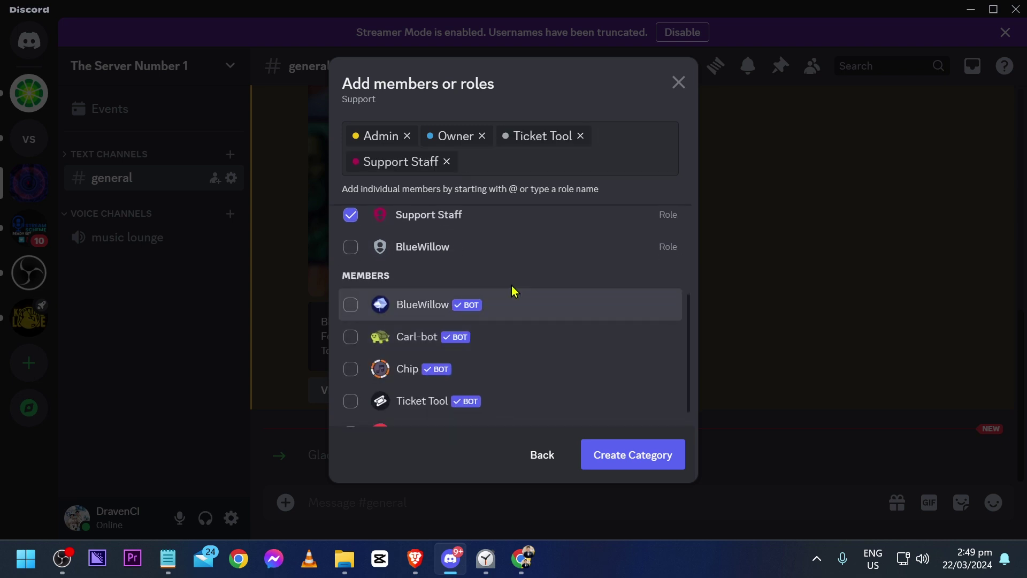
scroll(512, 294, "up", 2)
scroll(509, 301, "down", 2)
scroll(421, 401, "up", 3)
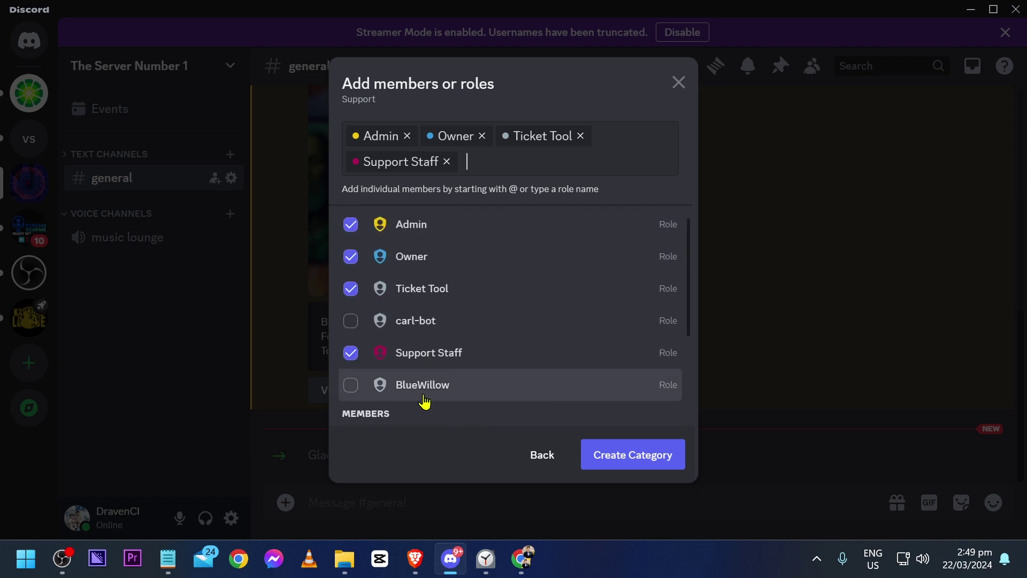
Create the private Support category and drag it above the voice channels
left_click(628, 464)
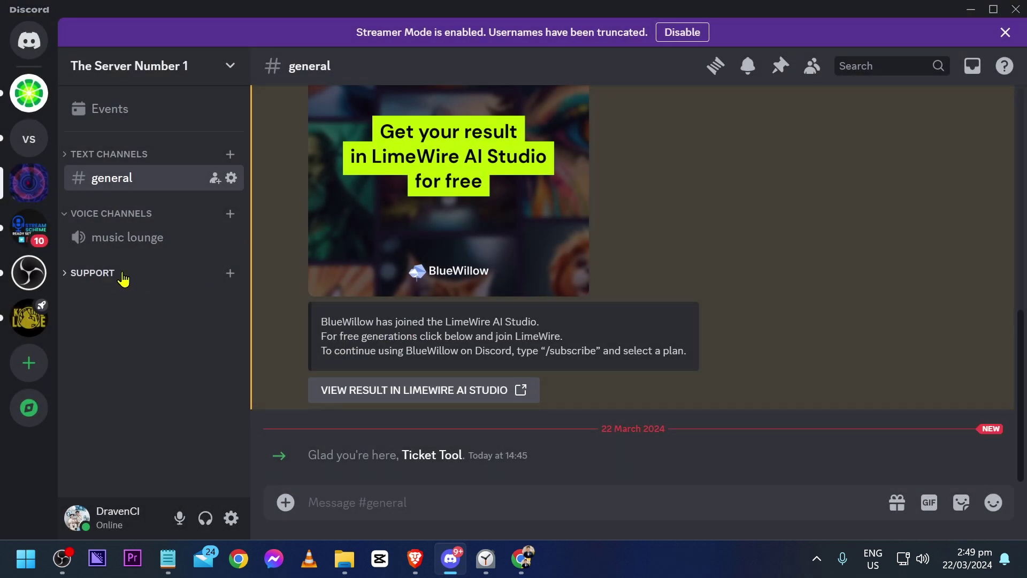
left_click_drag(122, 279, 122, 212)
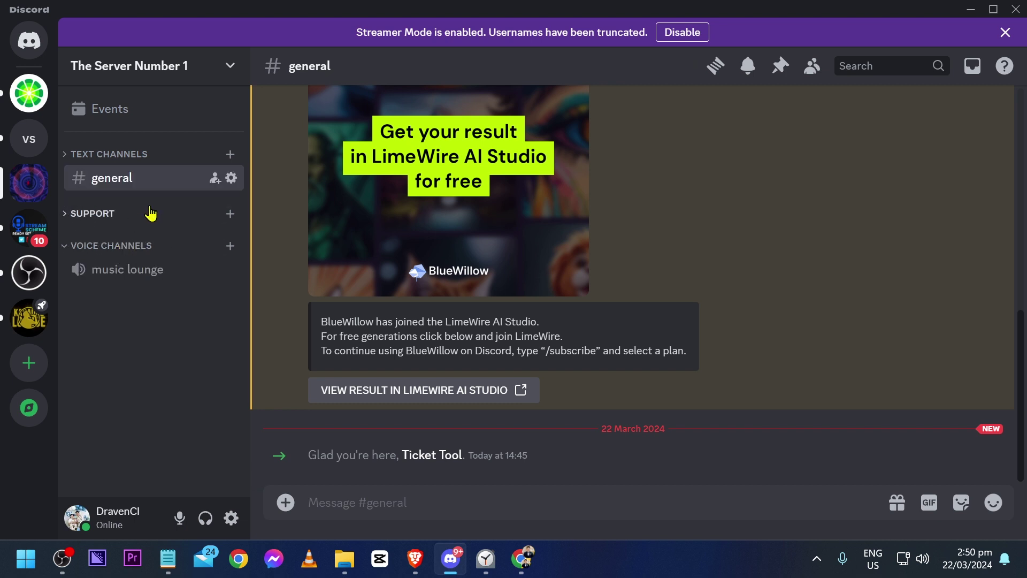
right_click(108, 216)
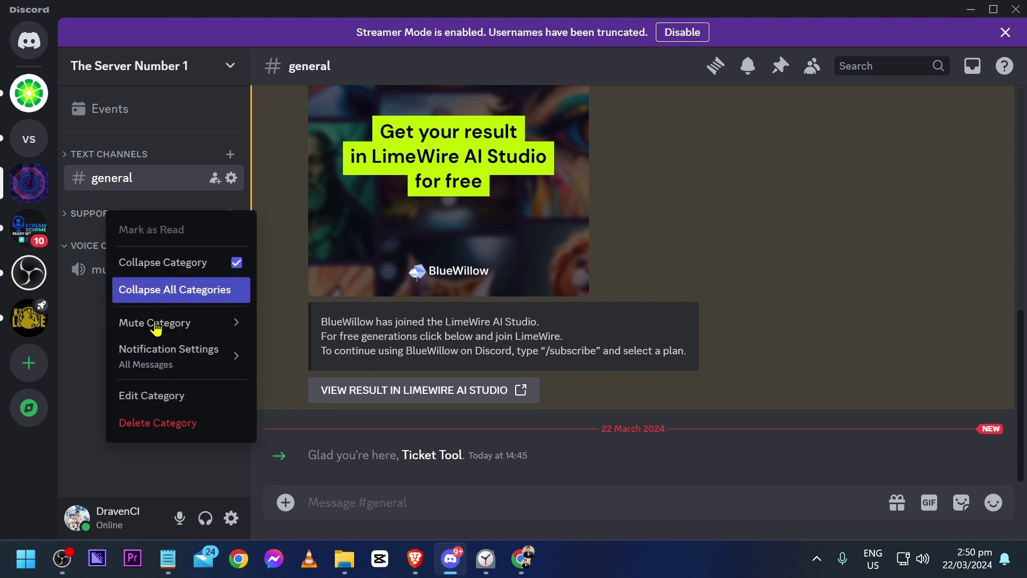
left_click(153, 399)
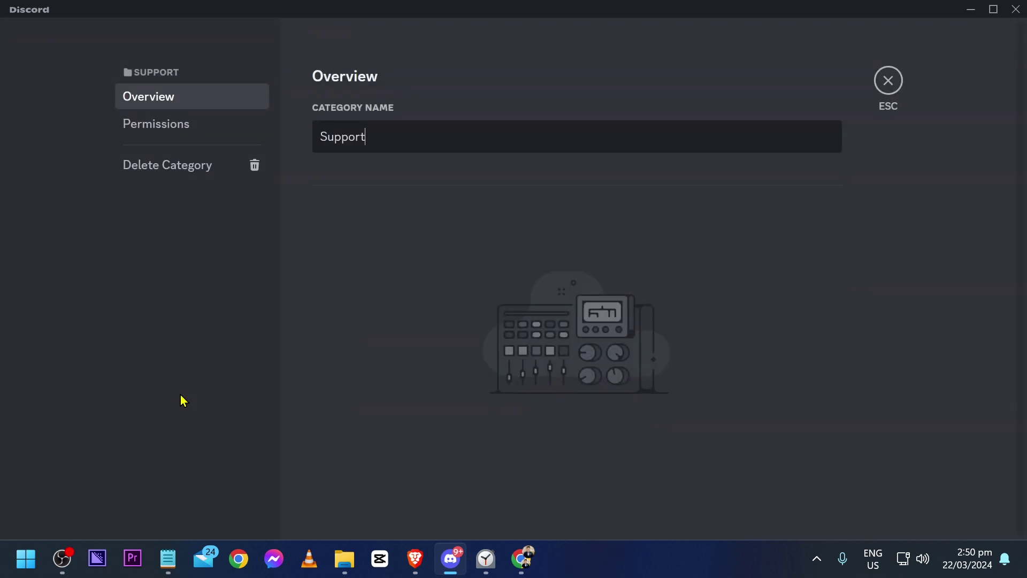
left_click(171, 133)
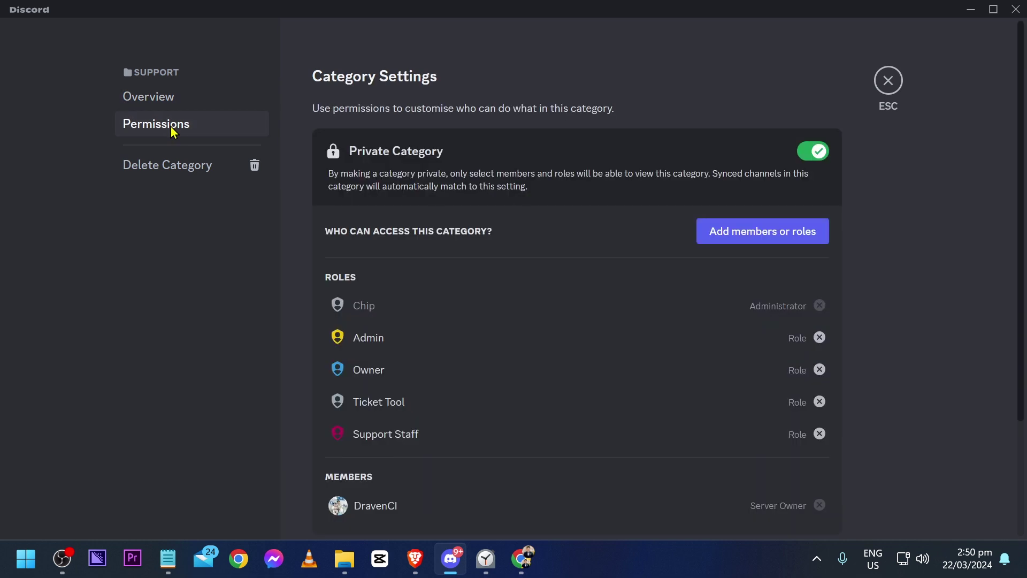
scroll(474, 306, "down", 2)
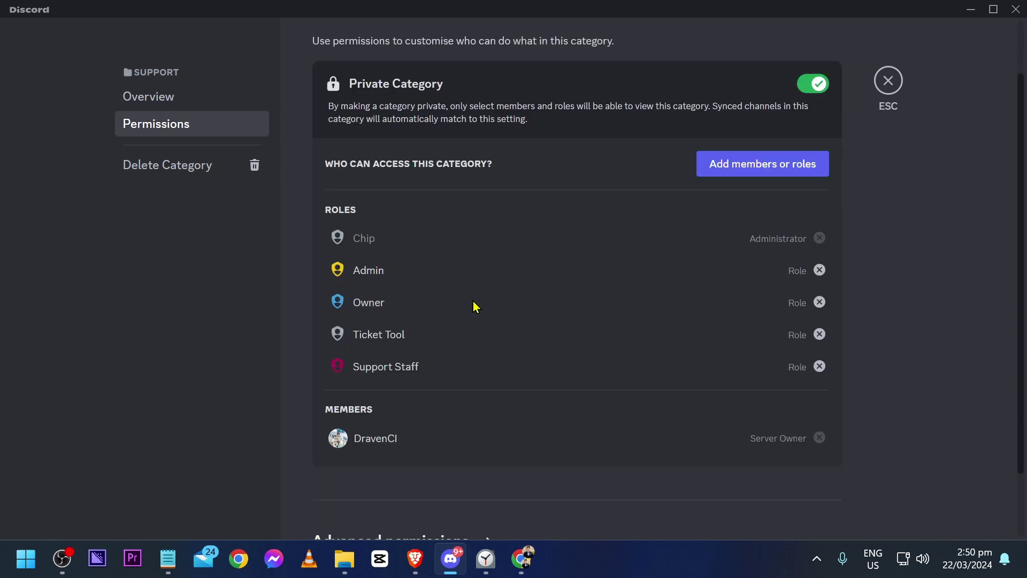
scroll(473, 303, "down", 2)
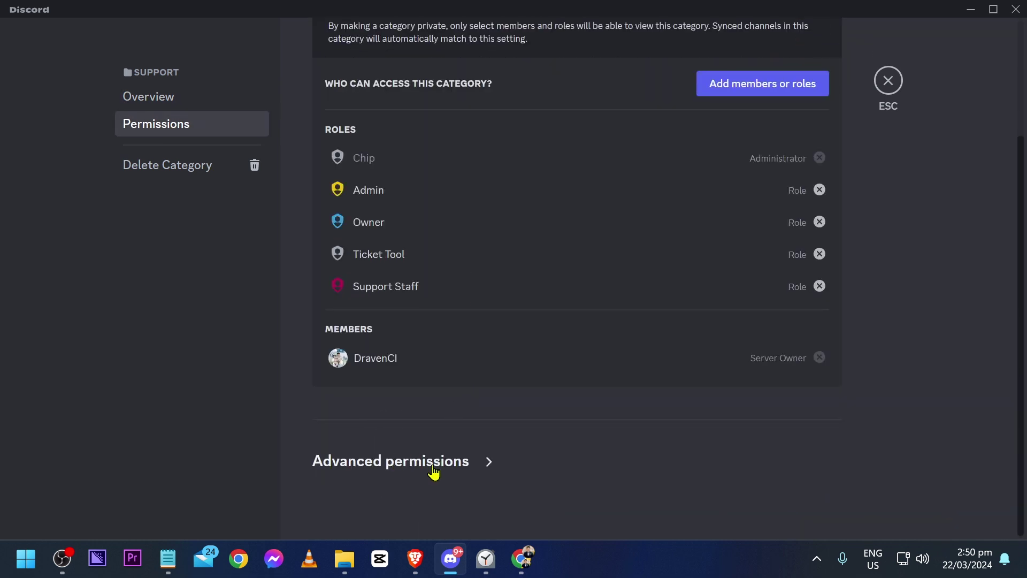
left_click(434, 473)
scroll(424, 362, "down", 8)
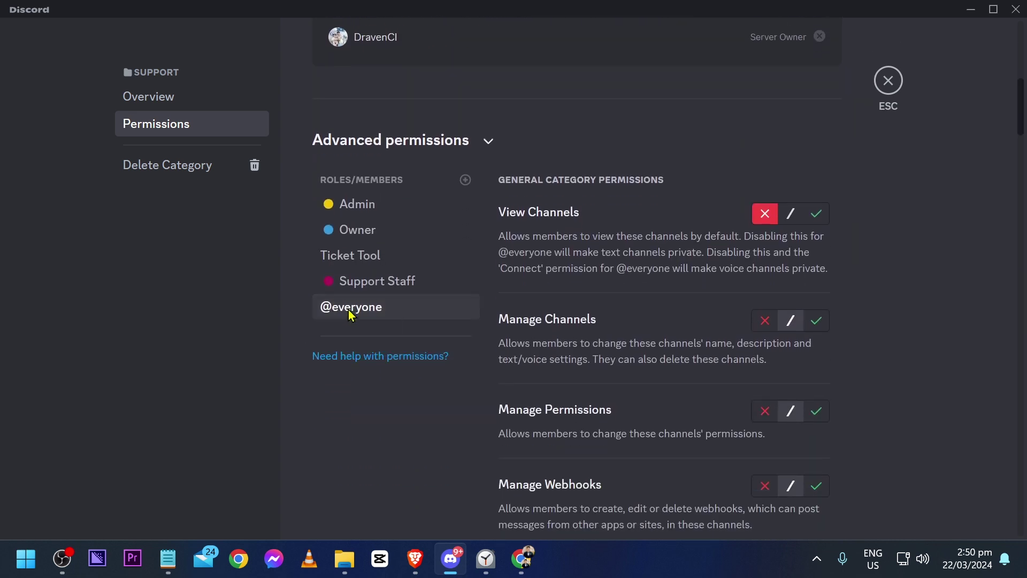
scroll(608, 317, "down", 10)
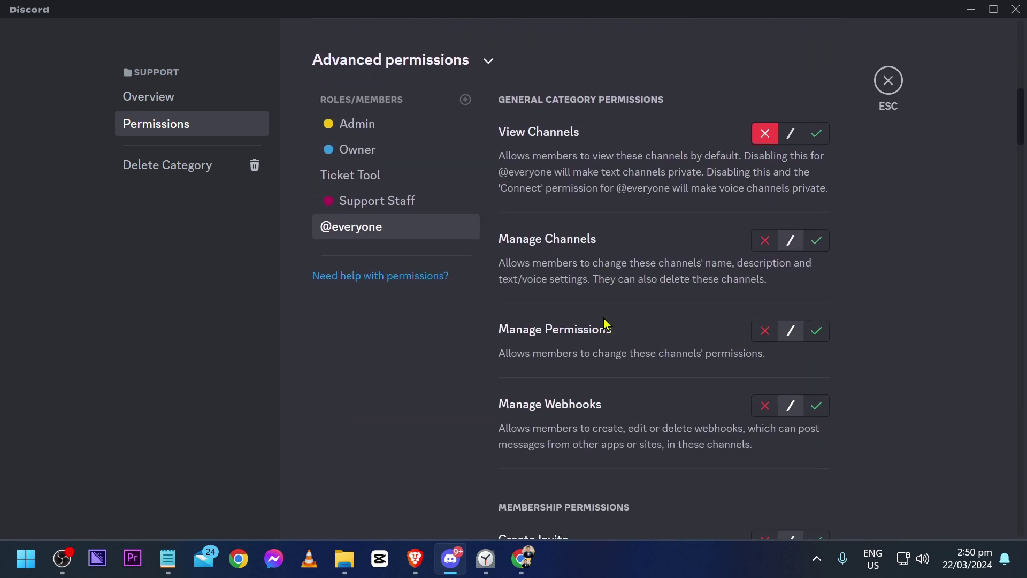
scroll(606, 326, "down", 1)
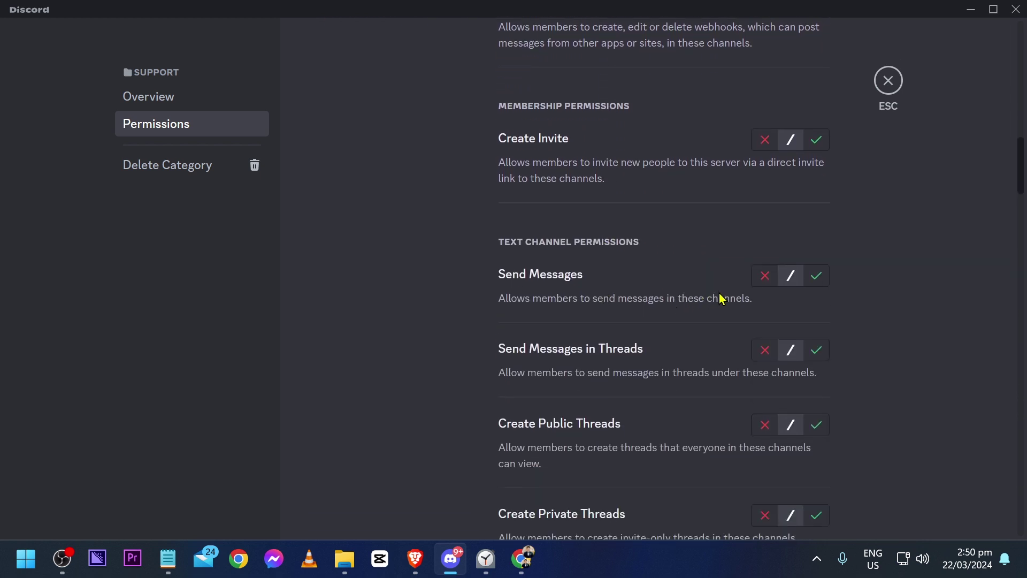
scroll(721, 299, "down", 12)
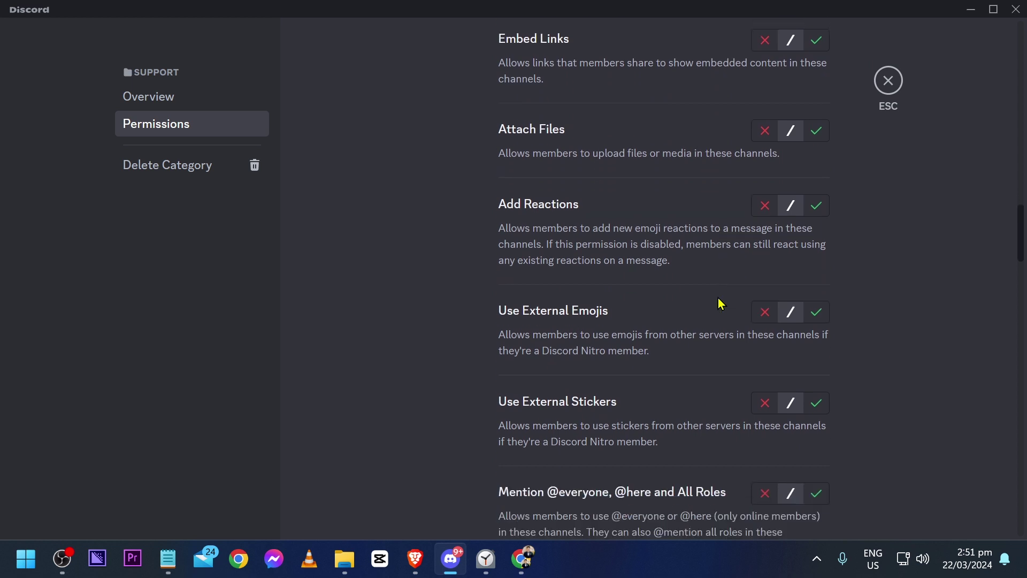
scroll(720, 301, "down", 6)
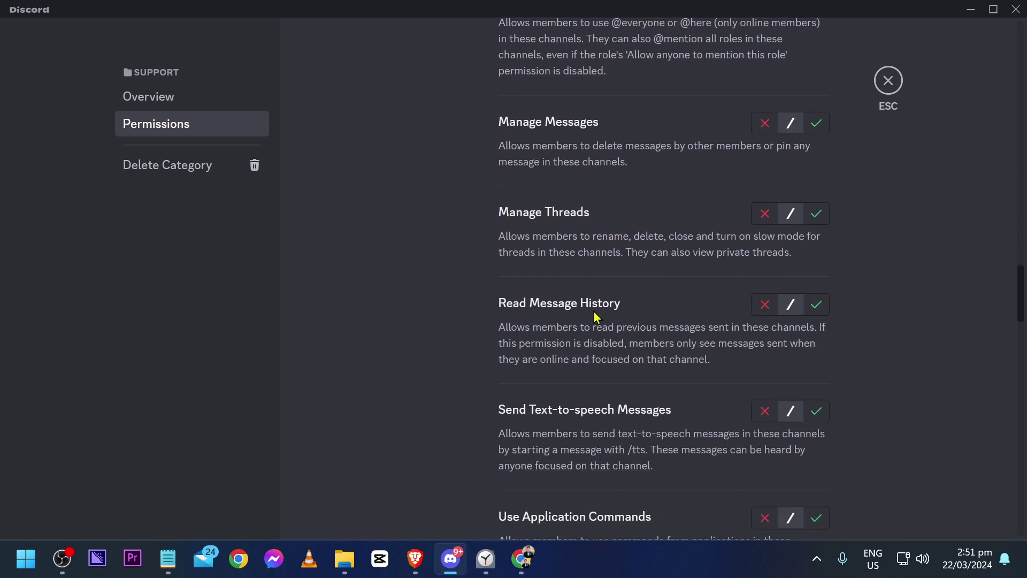
left_click(817, 304)
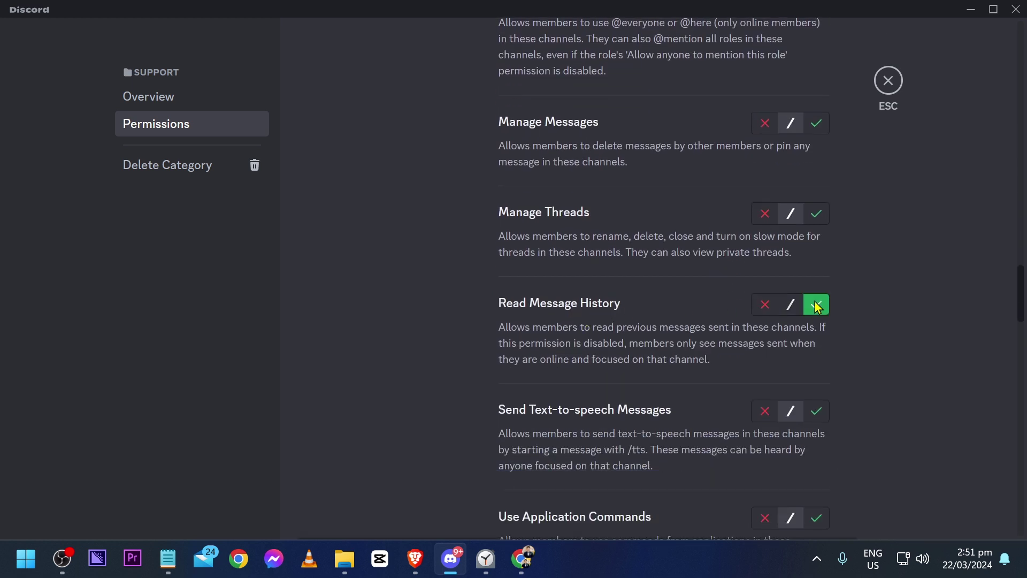
left_click(812, 504)
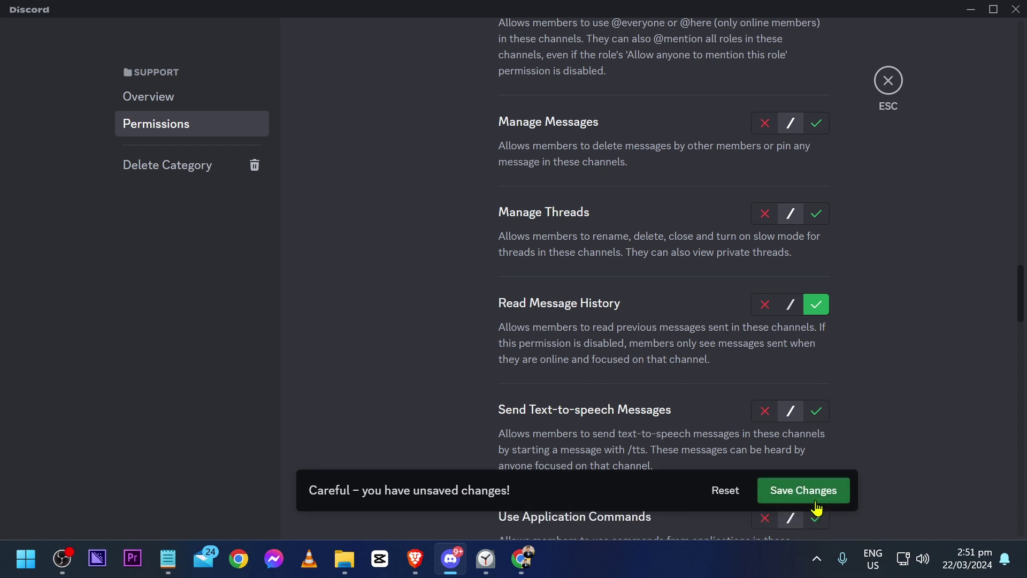
Create a private text channel named 'support-ticket' inside the Support category
left_click(888, 86)
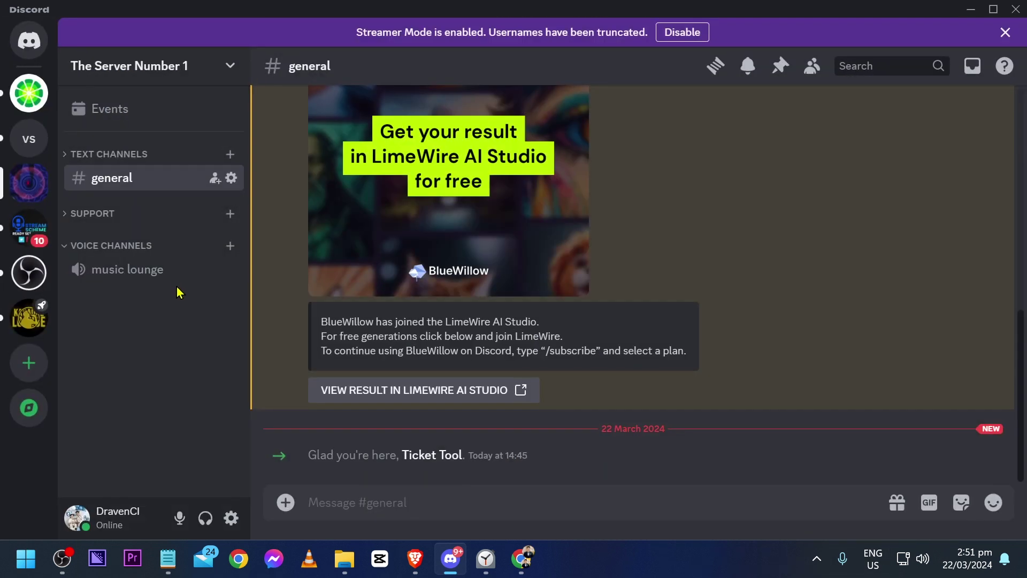
right_click(136, 215)
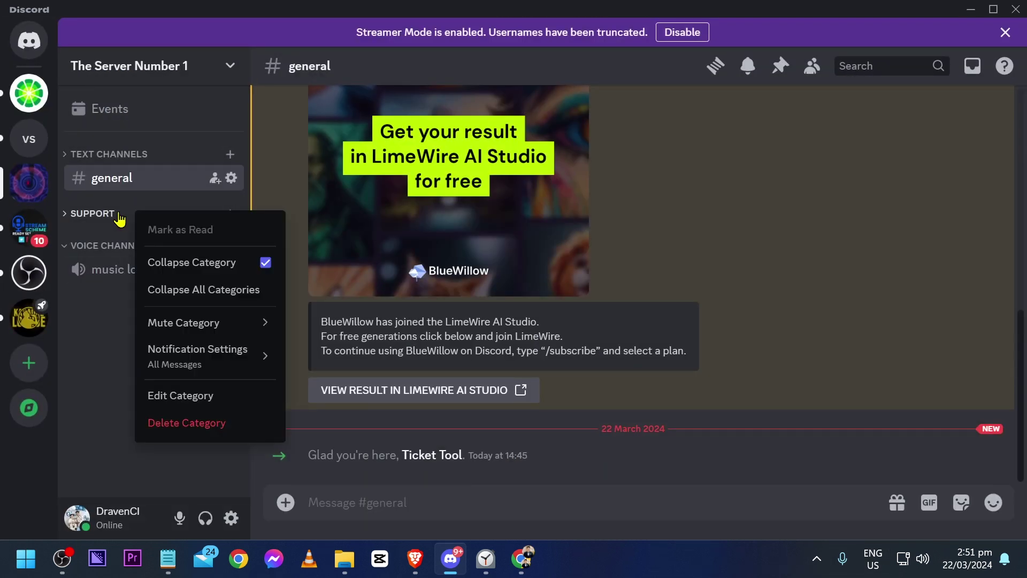
left_click(120, 214)
left_click(230, 213)
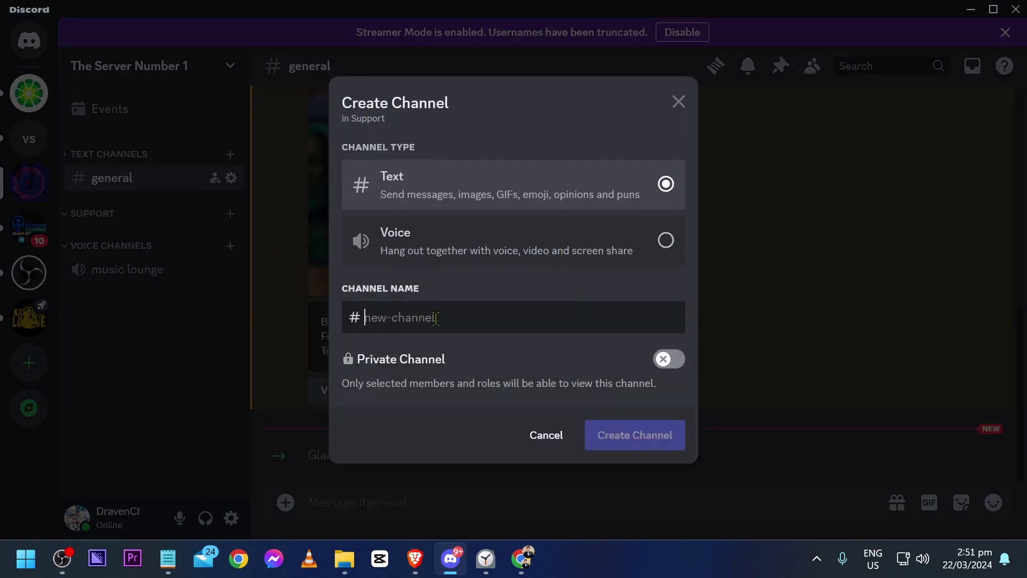
type("support-ticket")
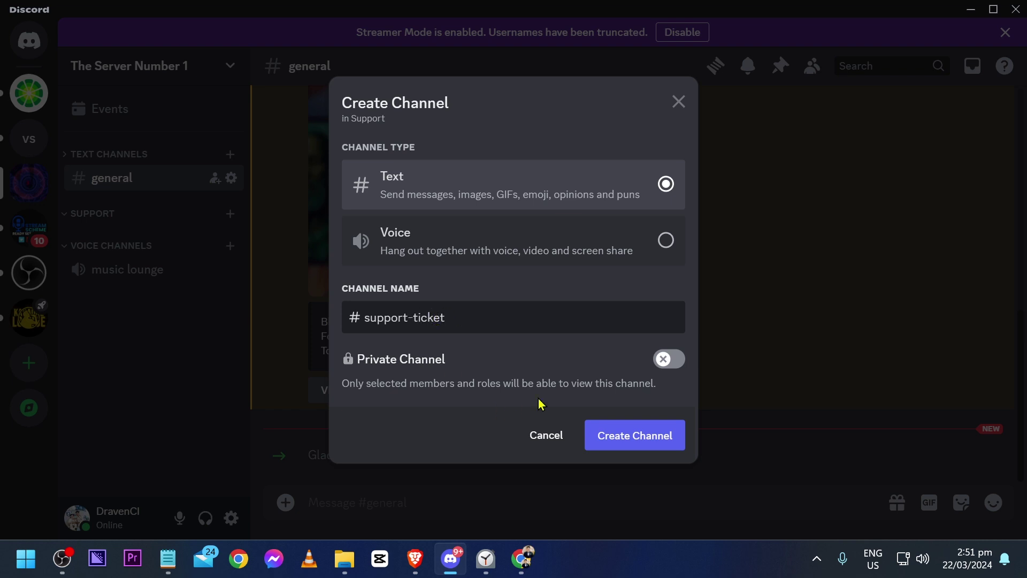
left_click(628, 437)
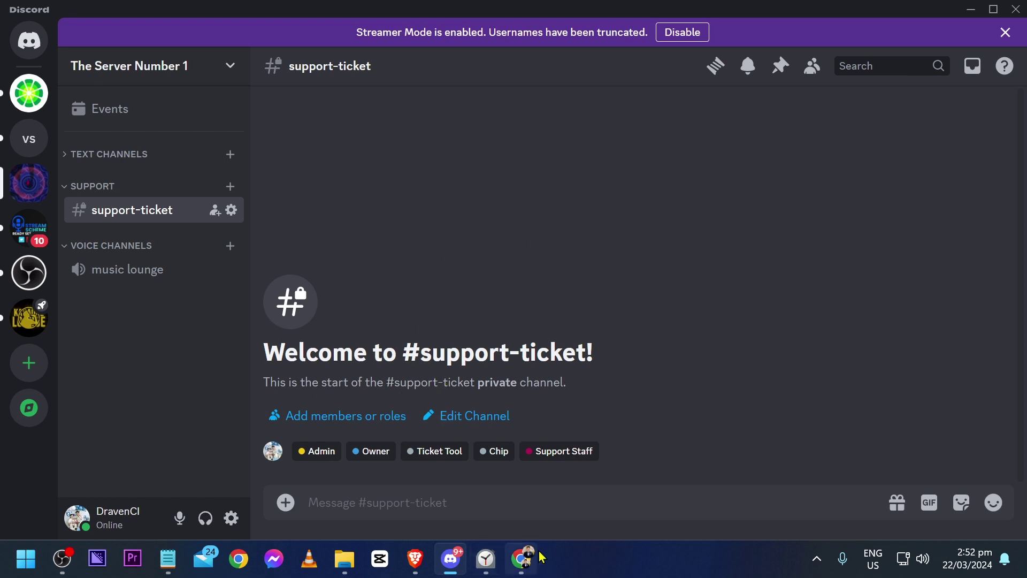
left_click(523, 558)
In a new tab, search 'ticket tool discord' and open Ticket Tool's dashboard for The Server Number 1
key("ctrl+t")
type("ci")
key("BackSpace")
key("BackSpace")
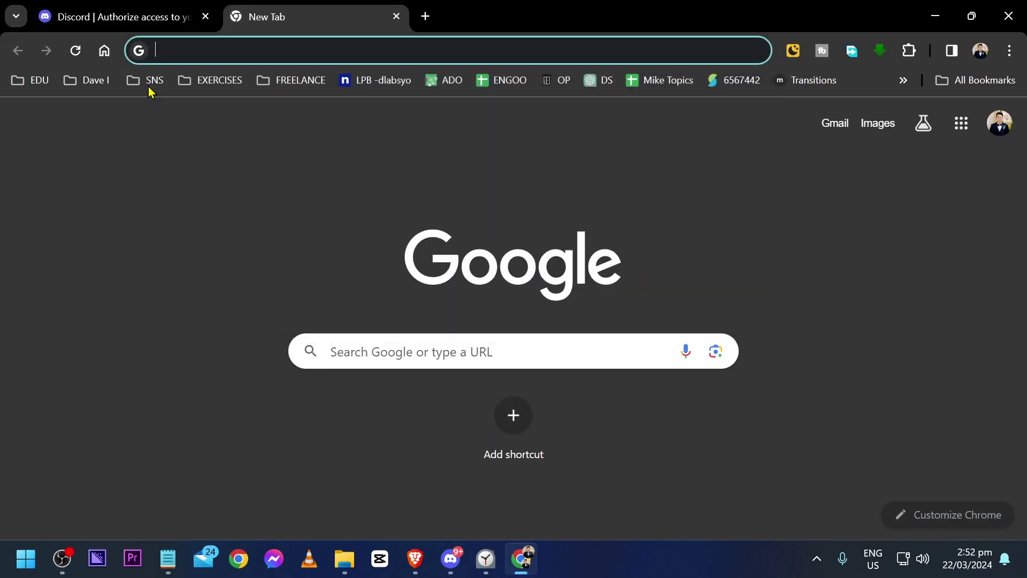
type("ticket")
key("Right")
left_click(152, 92)
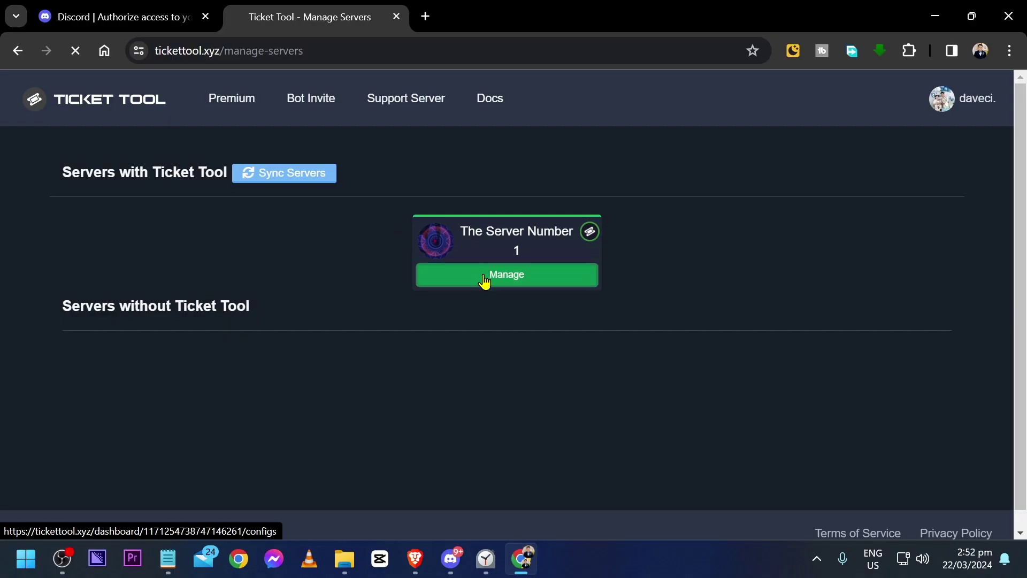
left_click(484, 282)
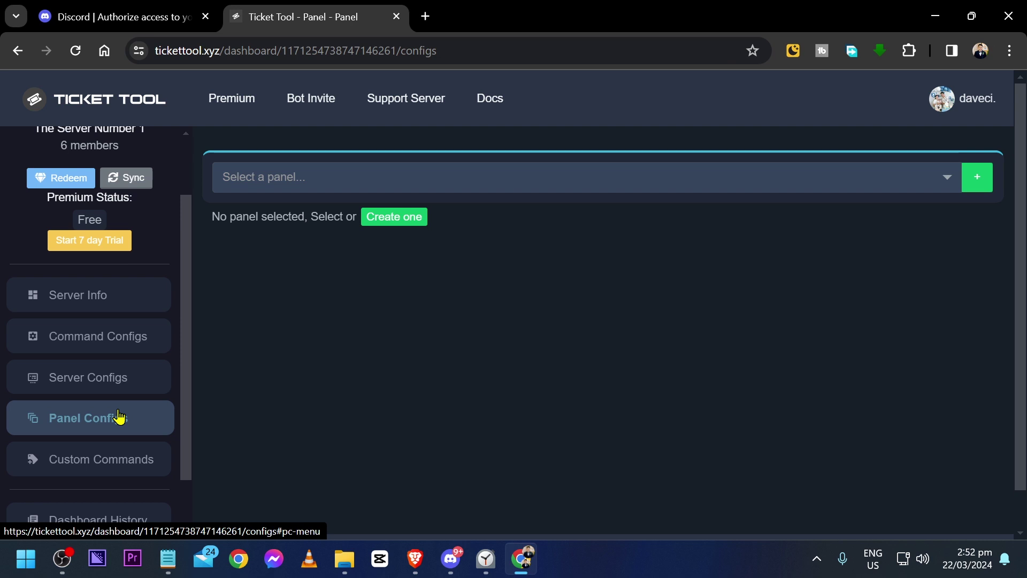
Create and save a new ticket panel named 'Support Ticket' in Panel Configs
left_click(118, 417)
left_click(375, 217)
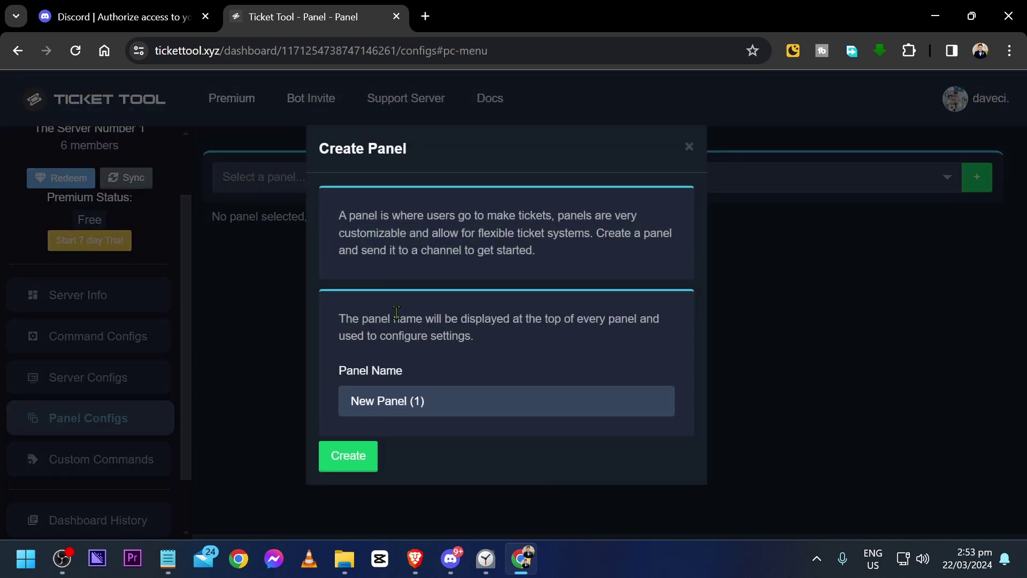
left_click(432, 411)
key("ctrl+a")
type("S")
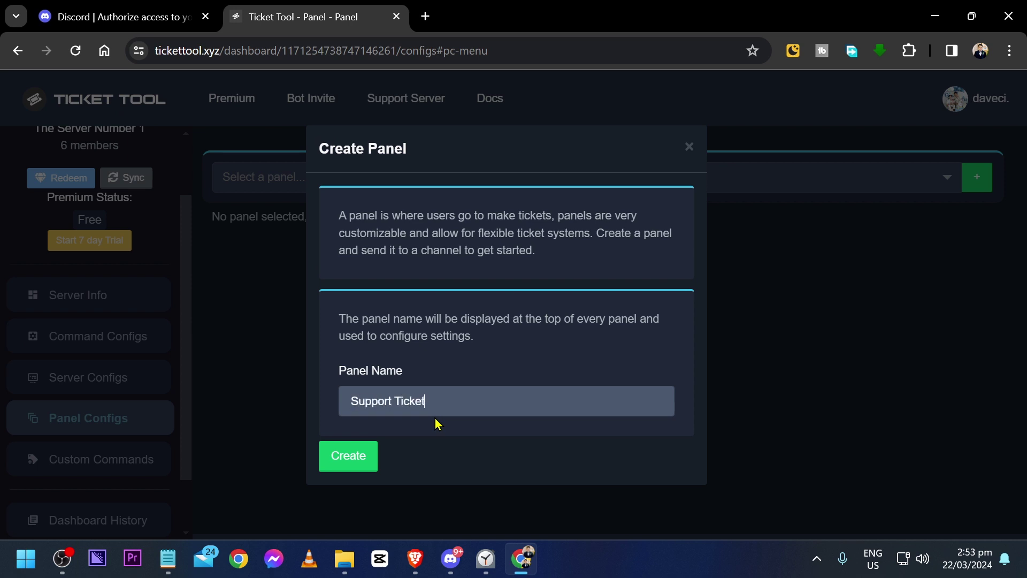
left_click(361, 464)
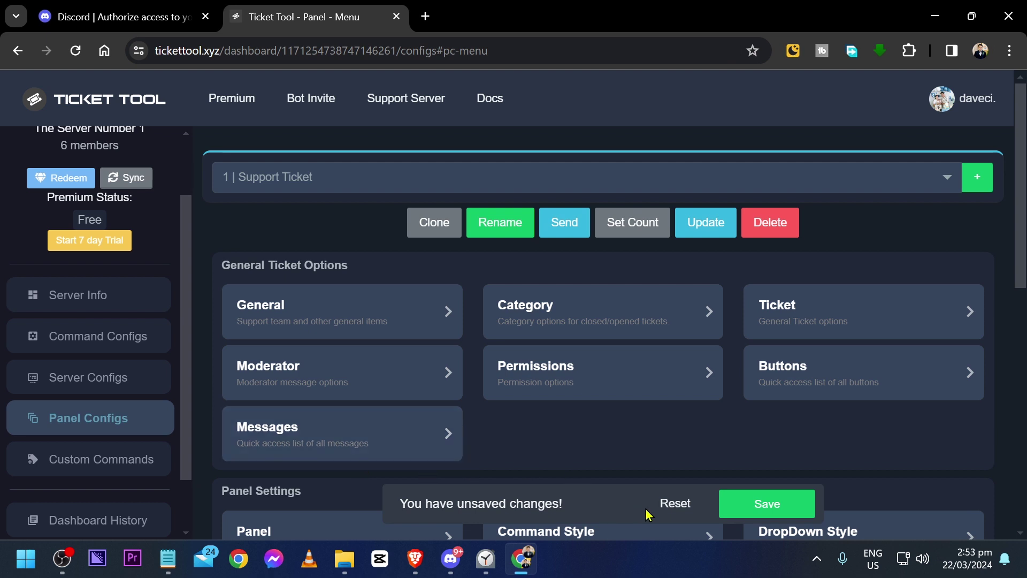
left_click(750, 506)
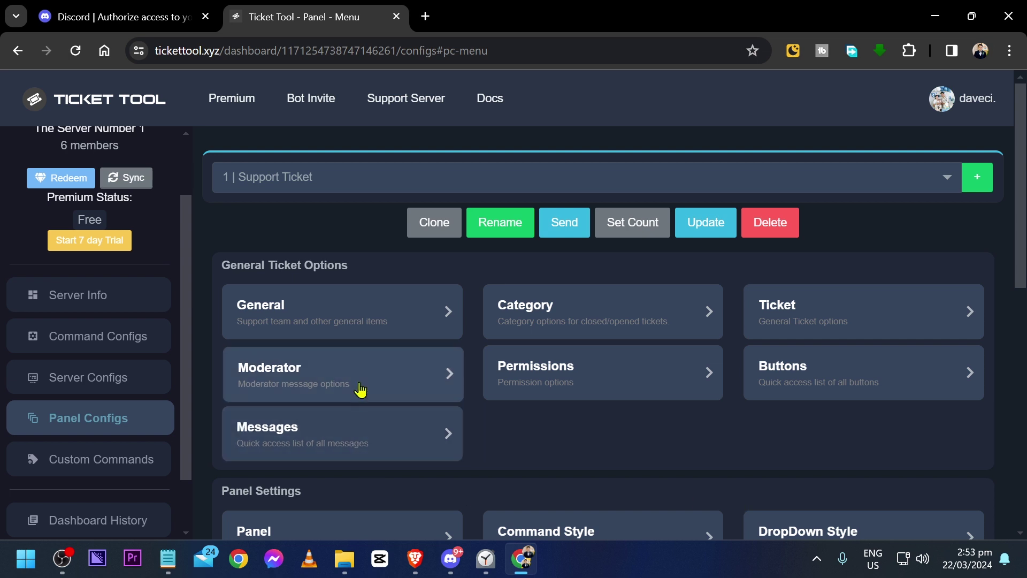
Set Support Staff as the panel's Support Team Role and save
left_click(324, 335)
left_click(312, 303)
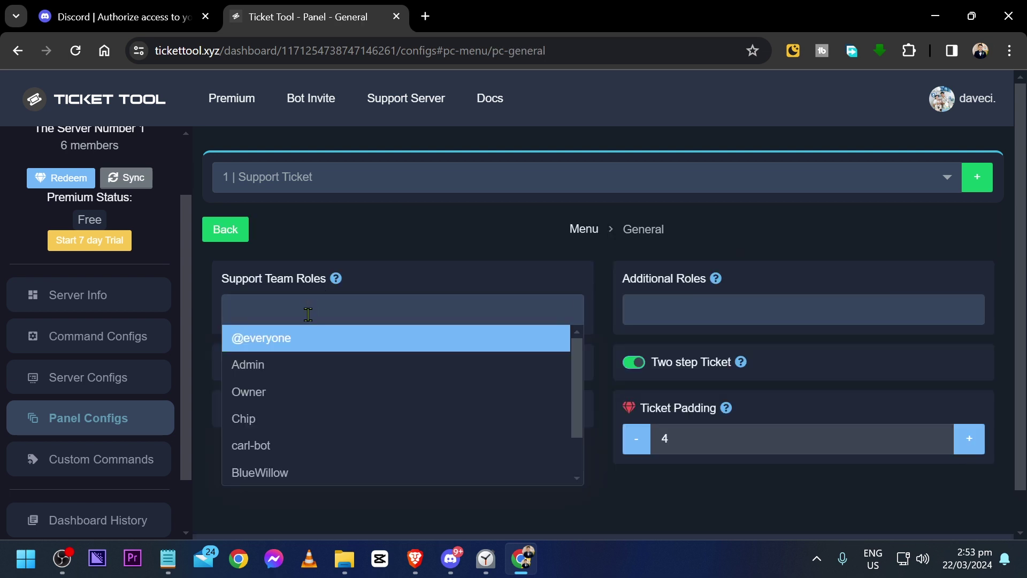
scroll(297, 428, "down", 1)
left_click(298, 474)
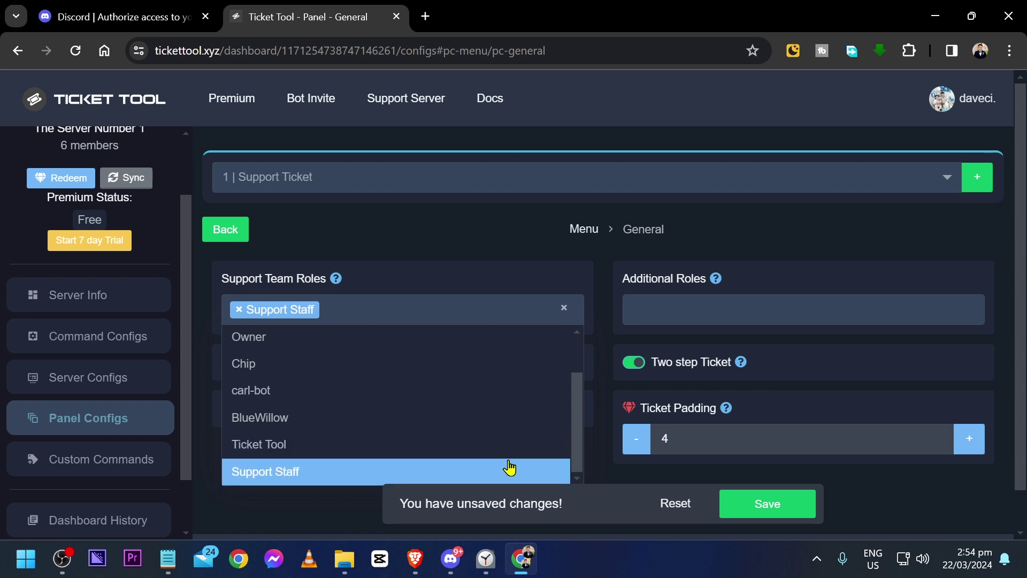
left_click(779, 504)
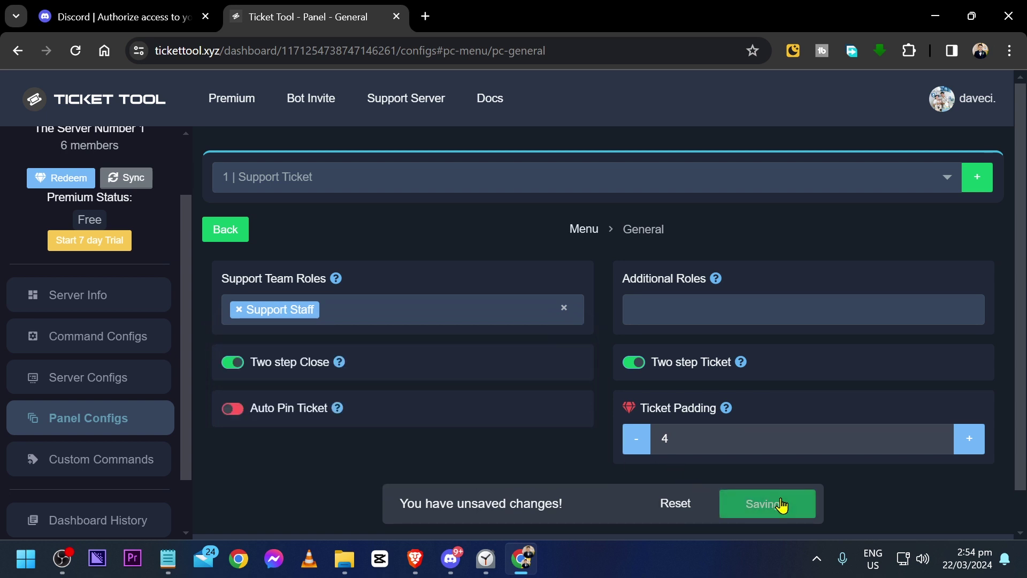
Set the Support Ticket panel's Category Created/Opened to Support and save it
left_click(225, 230)
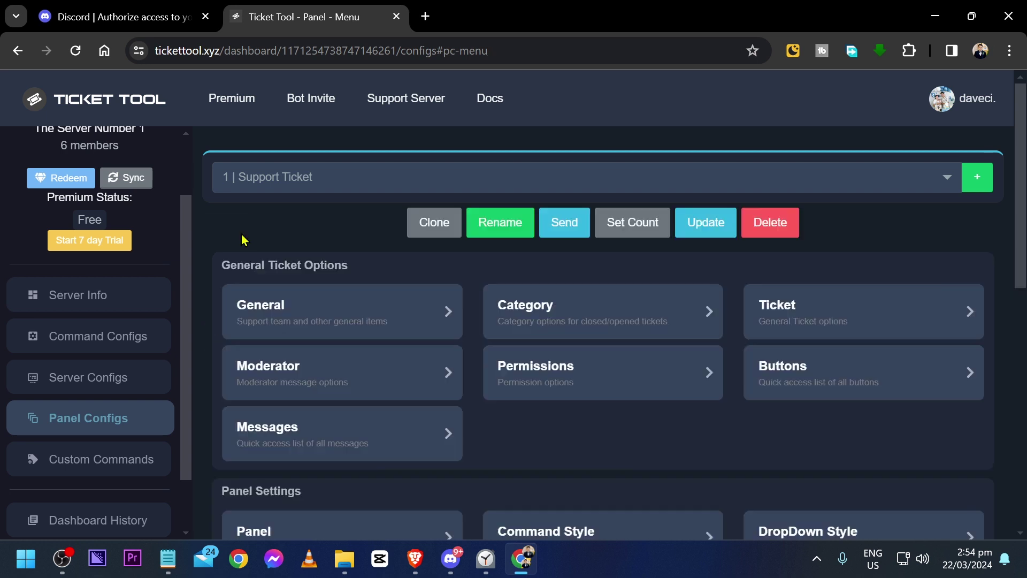
left_click(611, 305)
left_click(342, 314)
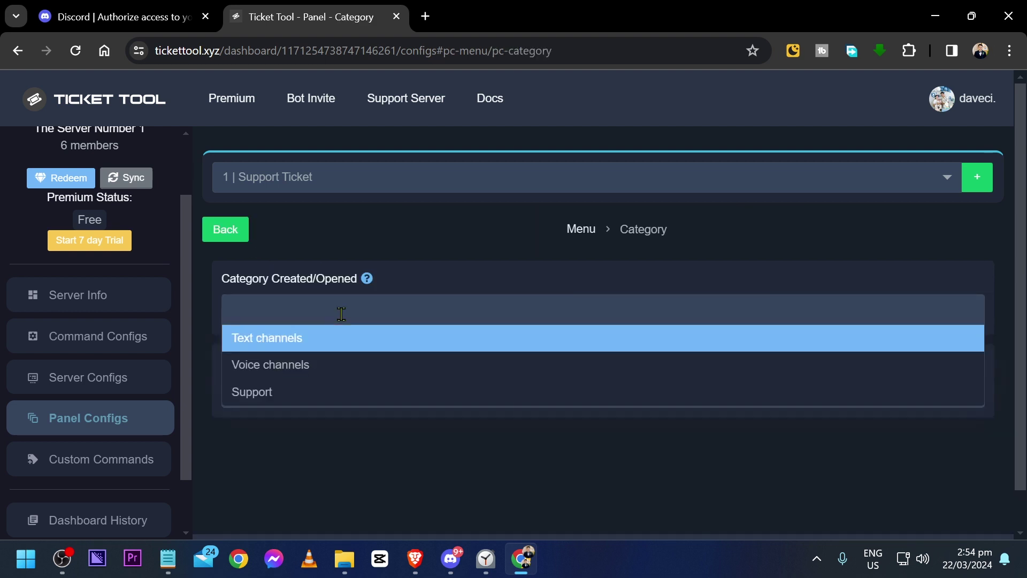
left_click(300, 395)
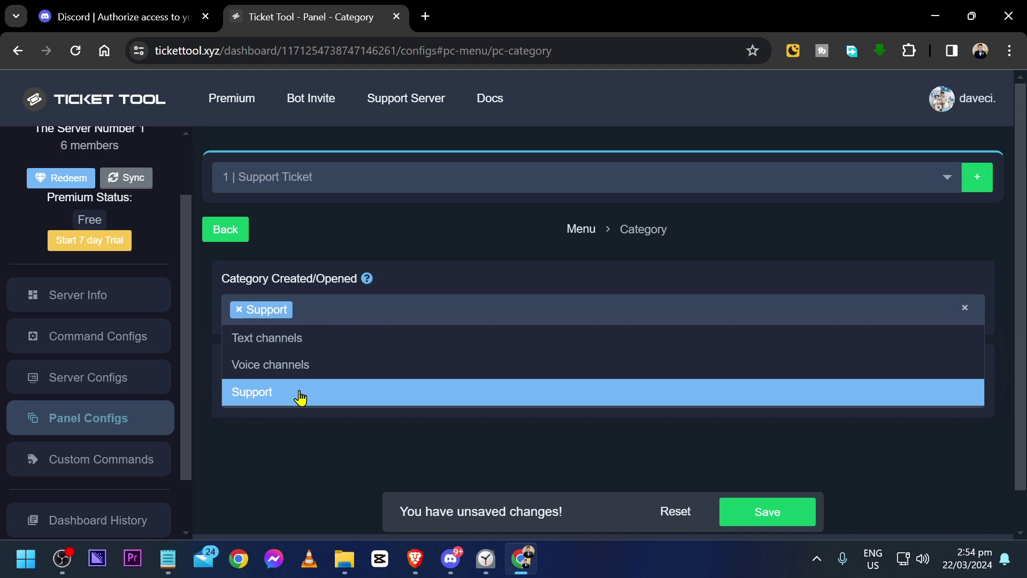
left_click(736, 501)
left_click(230, 240)
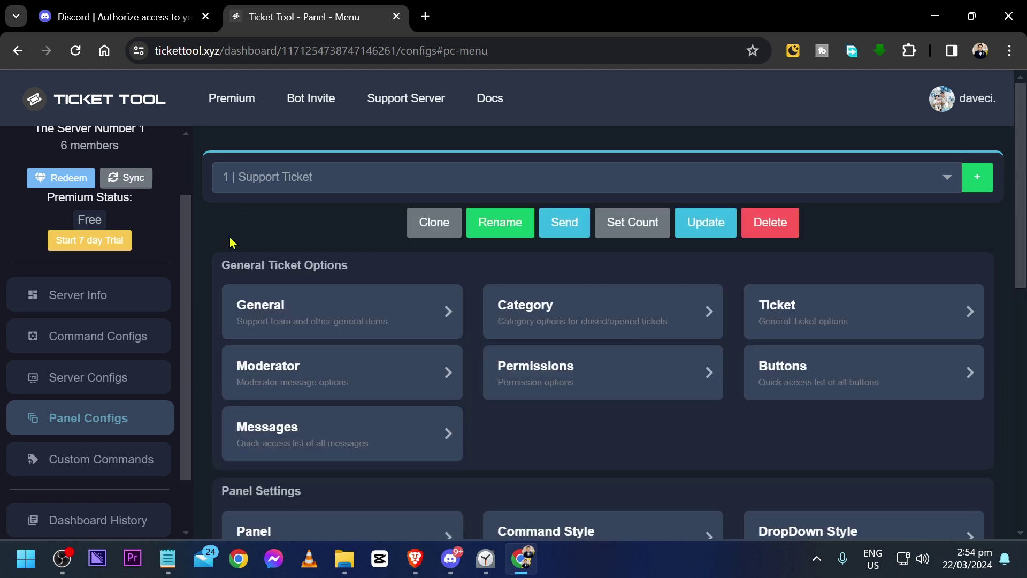
Replace the panel embed description with a note to report issues, bugs or glitches via create-ticket
left_click(316, 456)
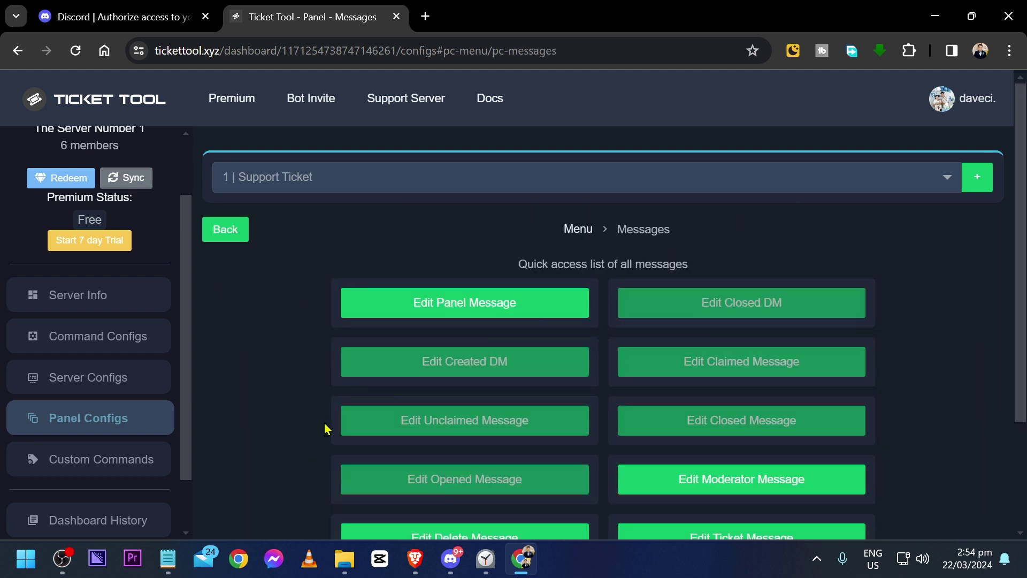
left_click(454, 316)
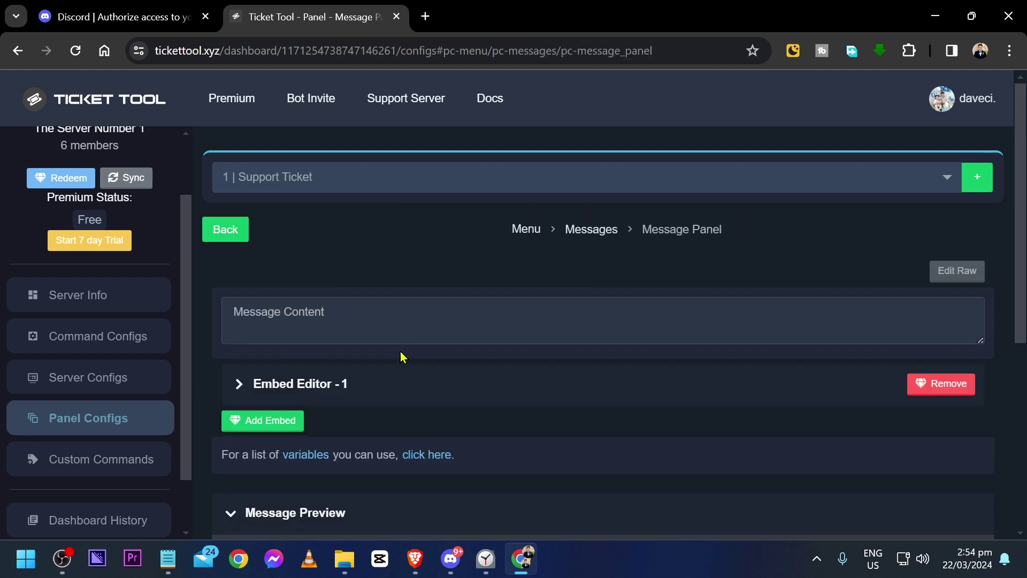
left_click(239, 384)
scroll(429, 408, "down", 4)
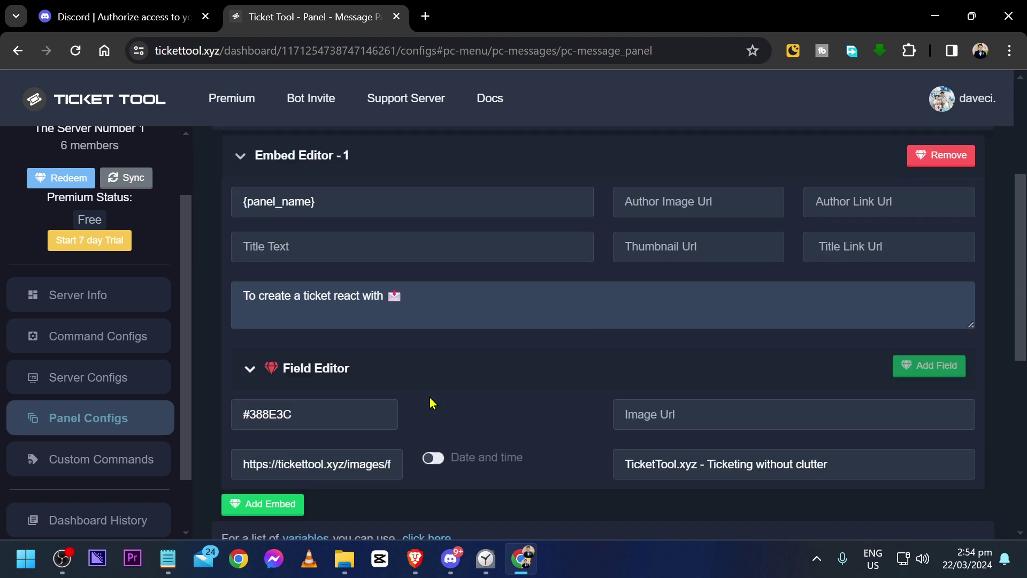
scroll(454, 284, "up", 2)
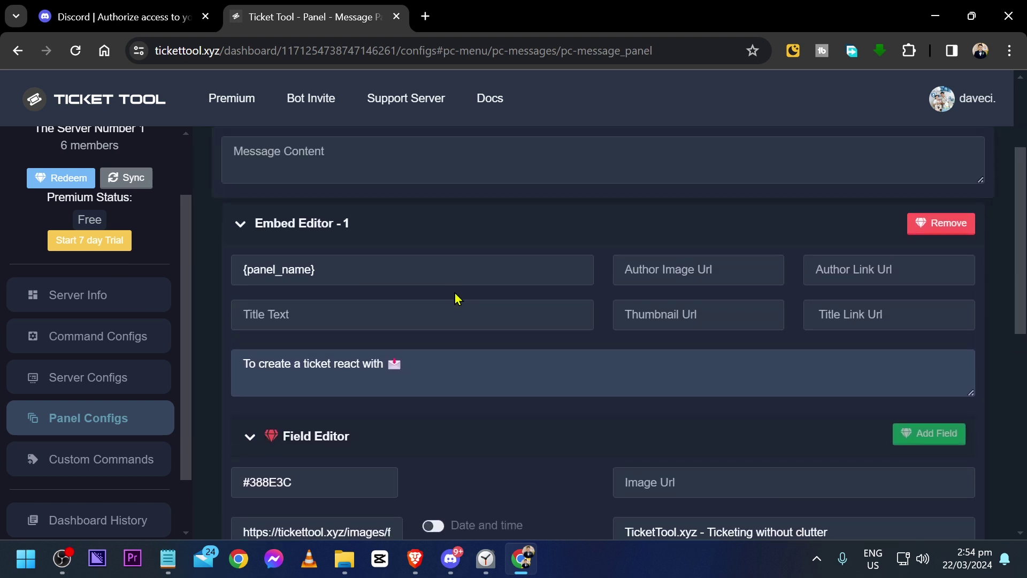
left_click(455, 364)
key("ctrl+a")
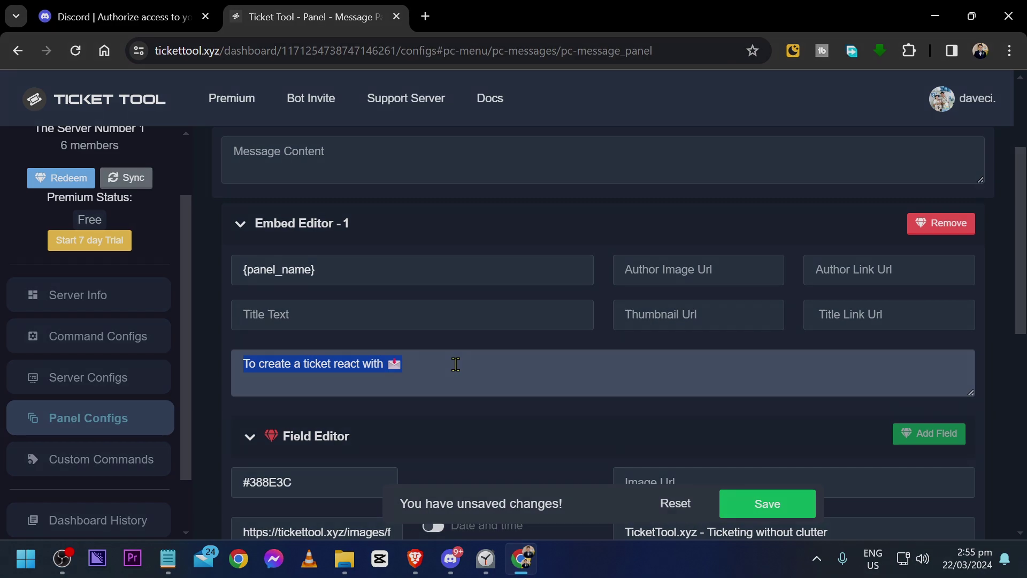
type("Report any issues, bugs, or glitches from your staff by clicking the create ticket button below.")
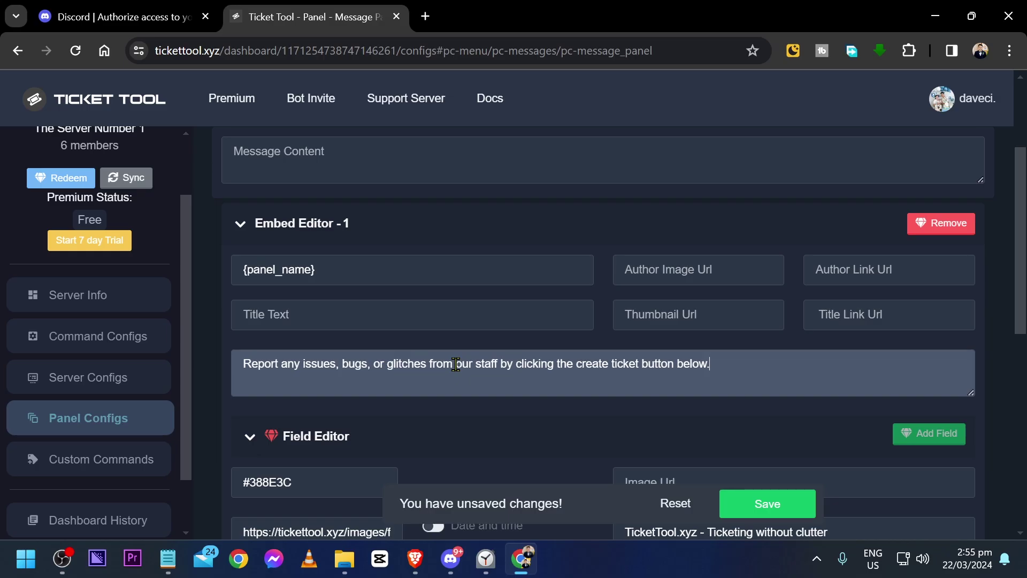
Save the edited panel message and go back to the Messages list
left_click(767, 503)
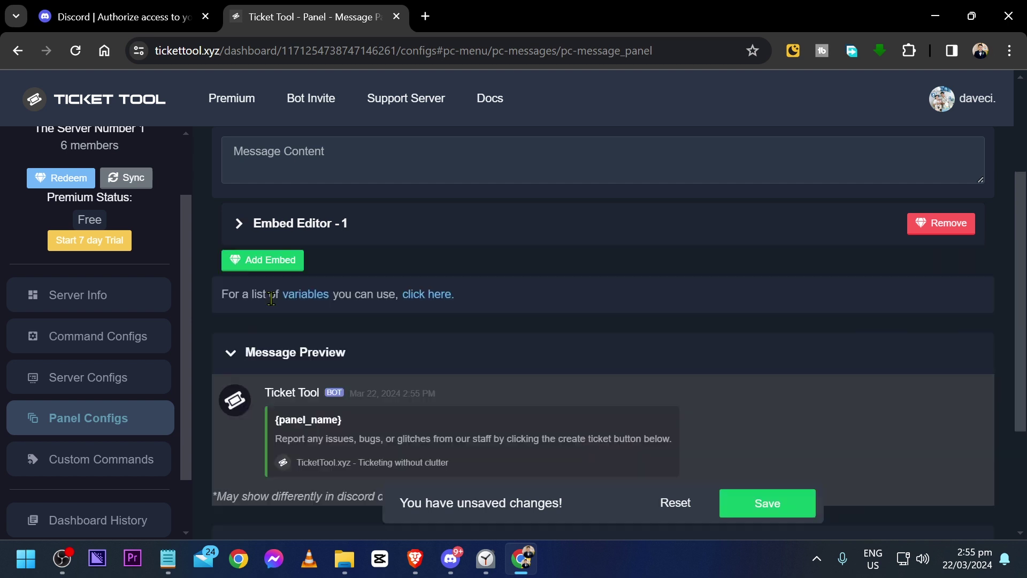
scroll(451, 304, "up", 2)
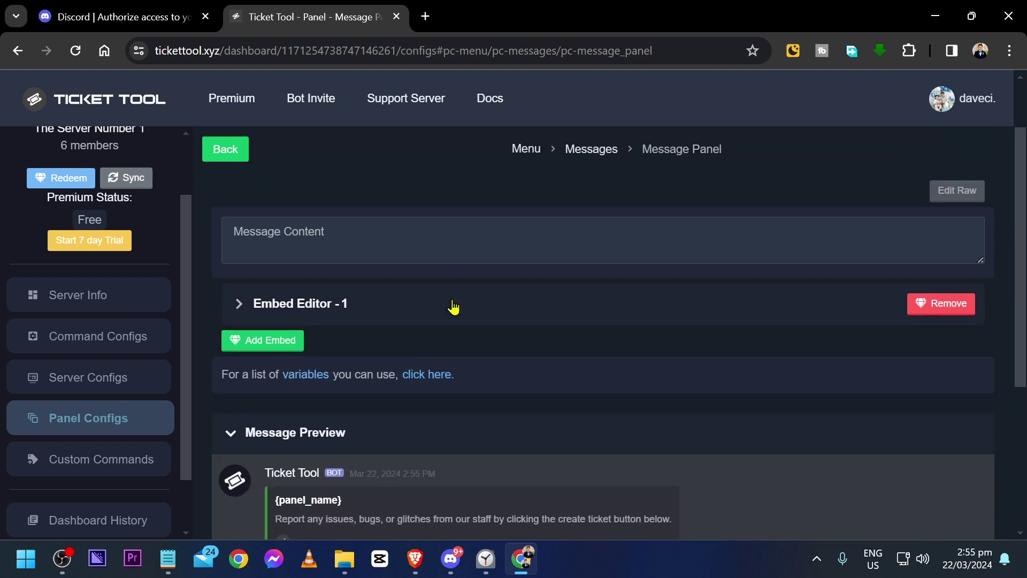
left_click(239, 156)
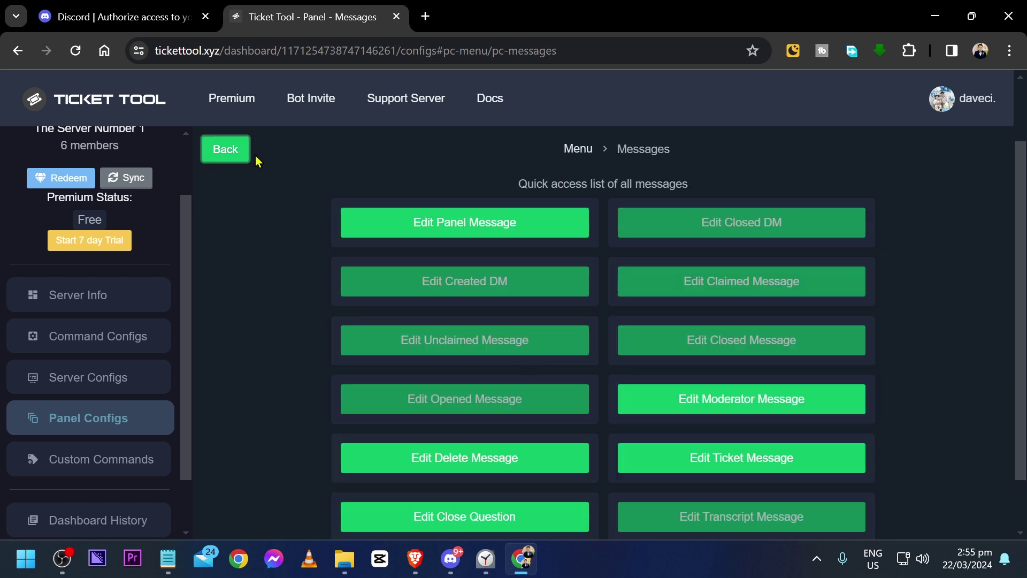
Grant Ticket Owner the Read Message History permission in opened tickets and save it
left_click(233, 155)
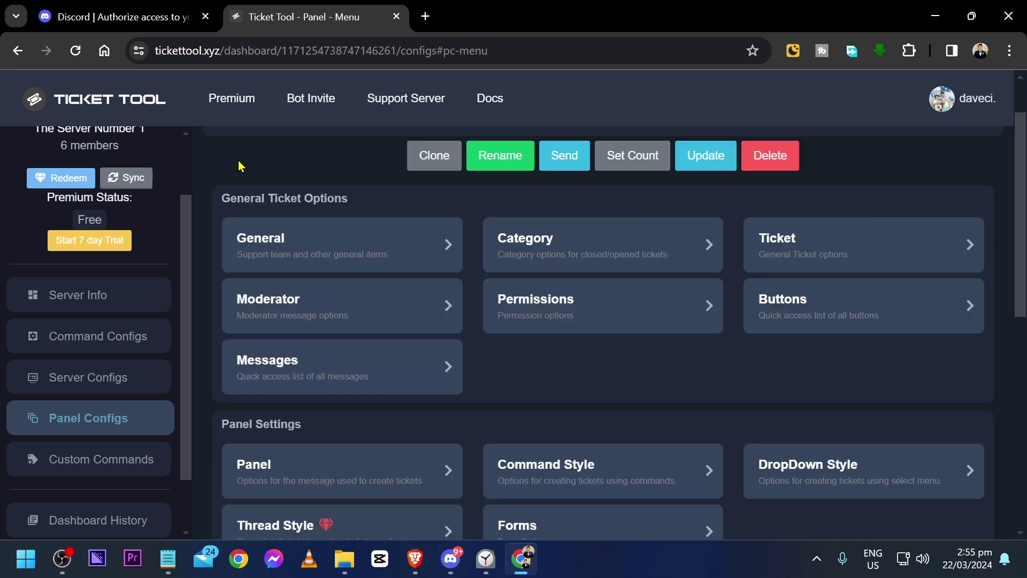
left_click(558, 331)
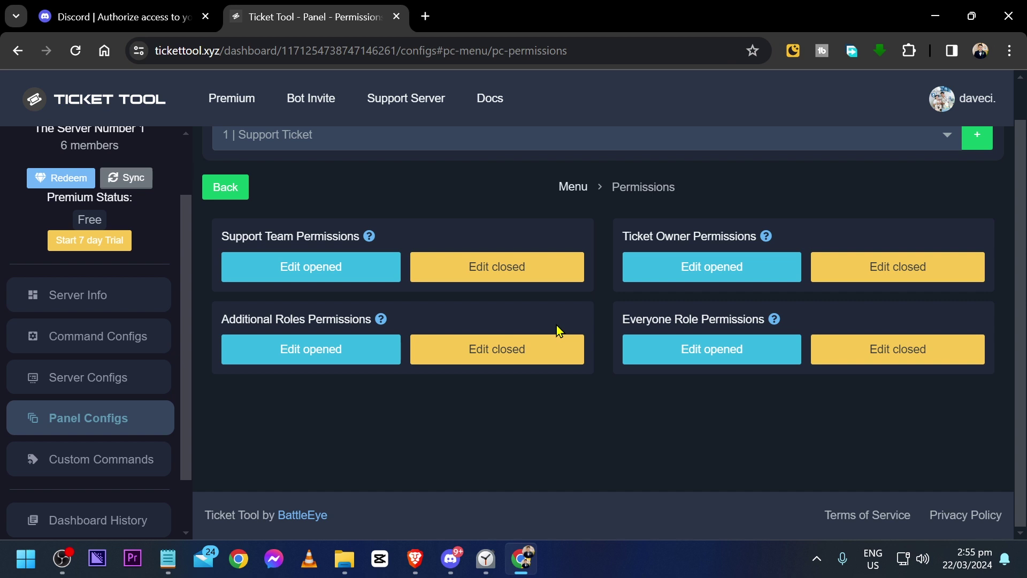
left_click(687, 277)
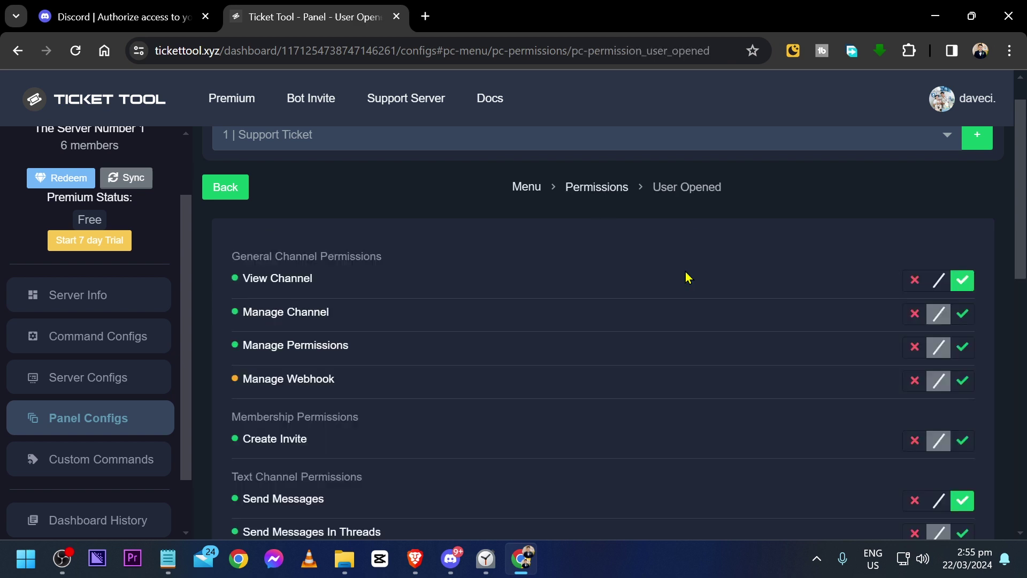
scroll(687, 377, "down", 12)
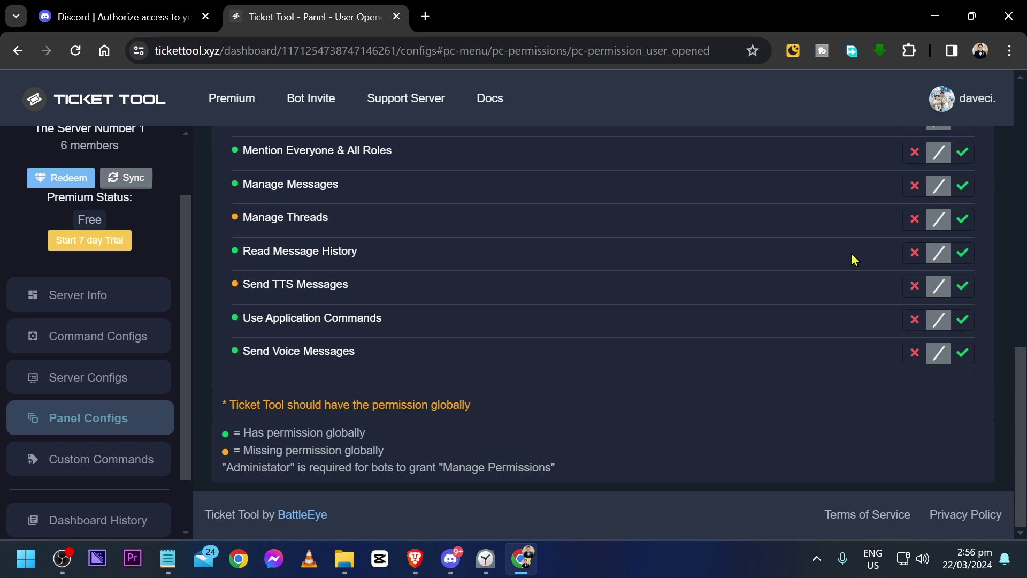
left_click(962, 259)
left_click(776, 515)
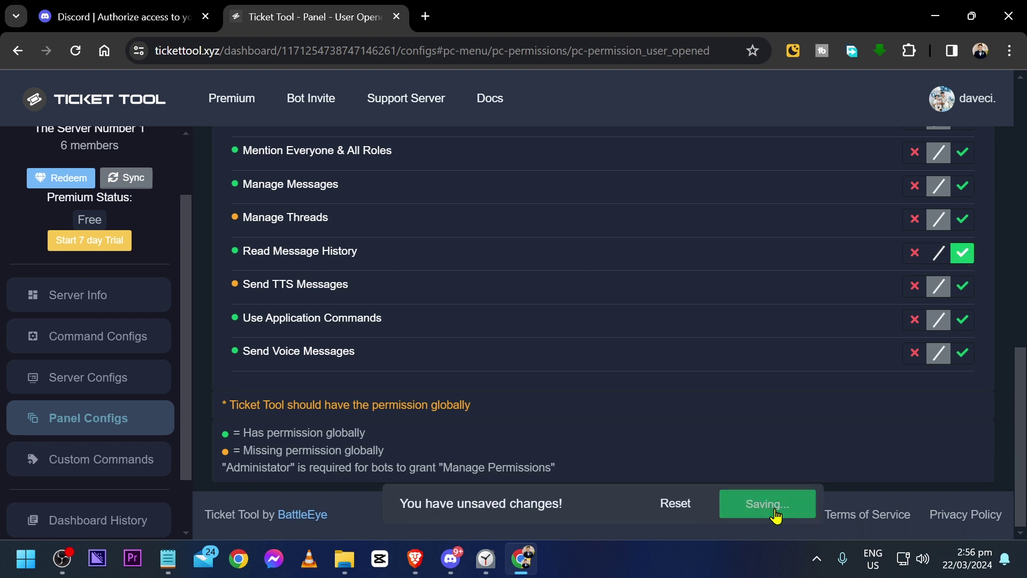
left_click(104, 417)
scroll(516, 337, "up", 10)
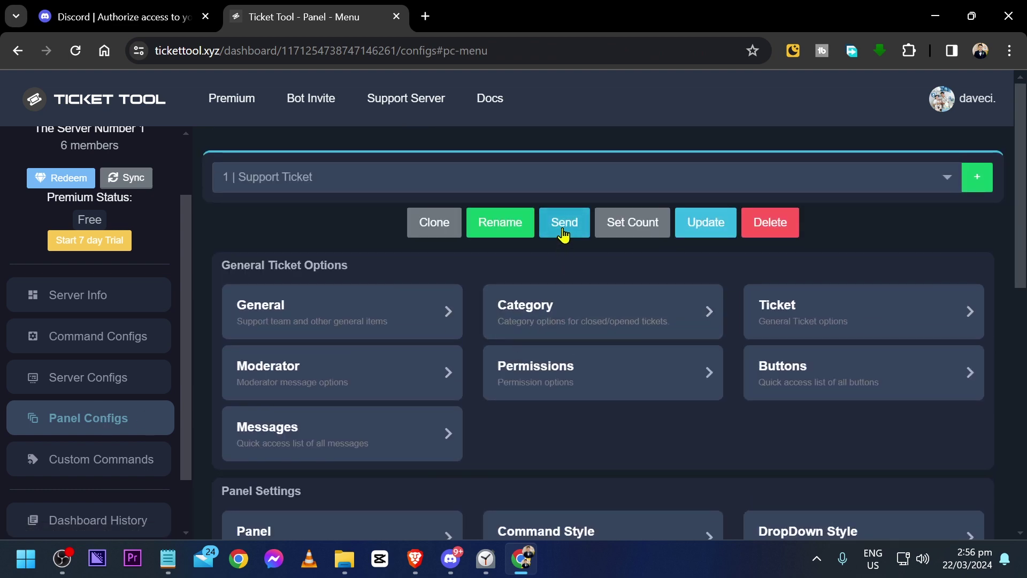
Send the Support Ticket panel to #support-ticket and view the posted message in Discord
left_click(564, 234)
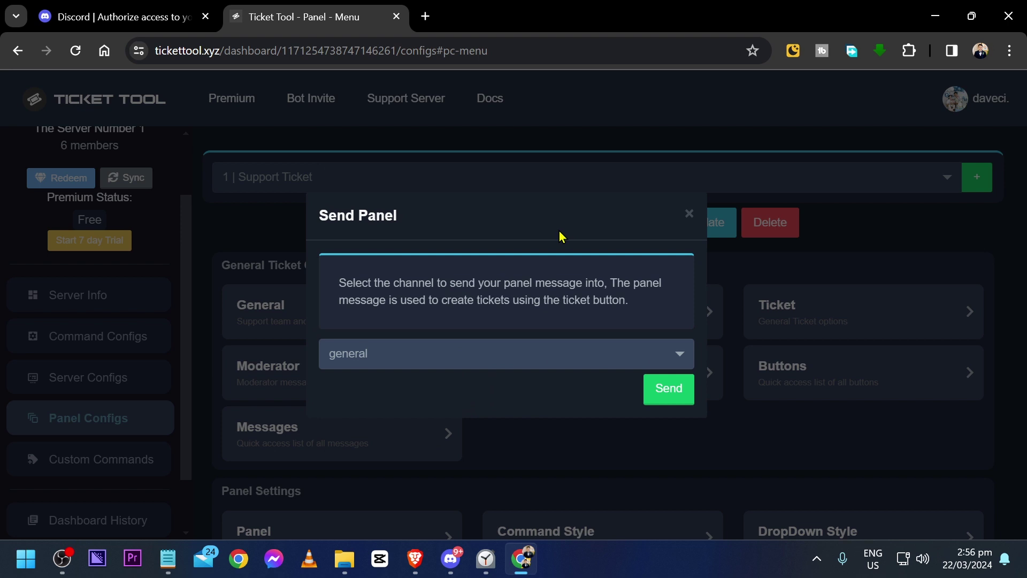
left_click(424, 361)
left_click(409, 506)
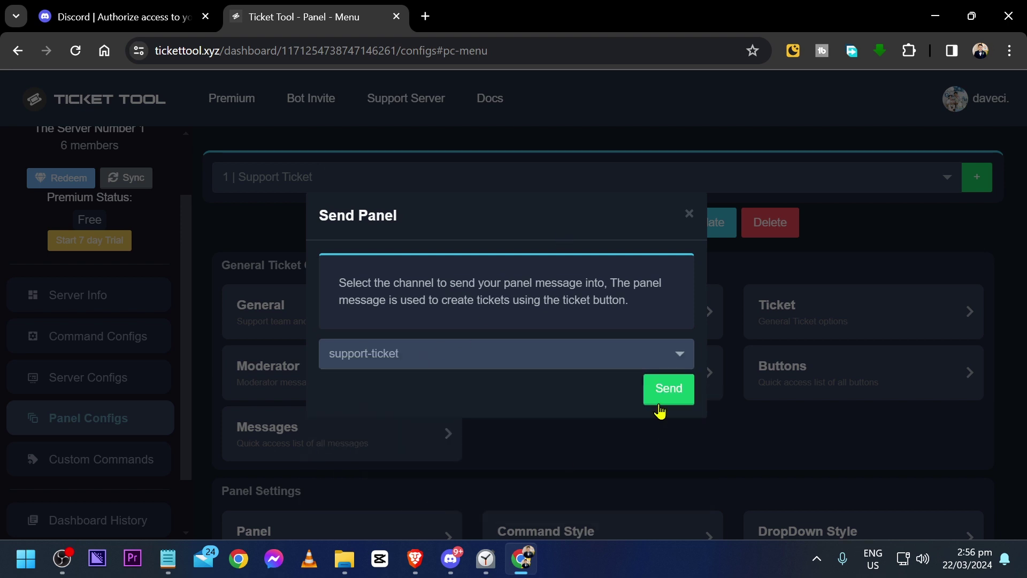
left_click(660, 409)
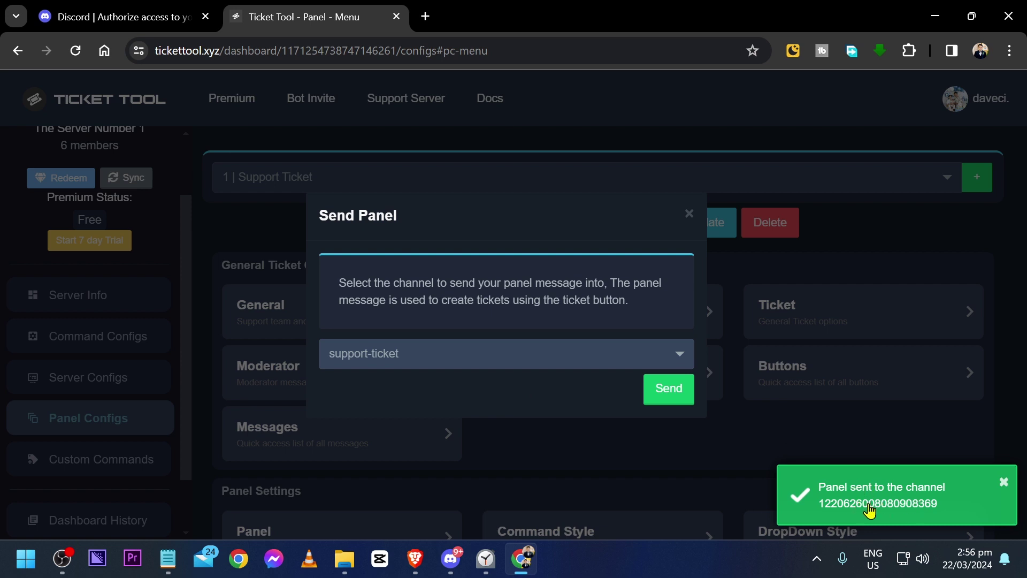
left_click(461, 475)
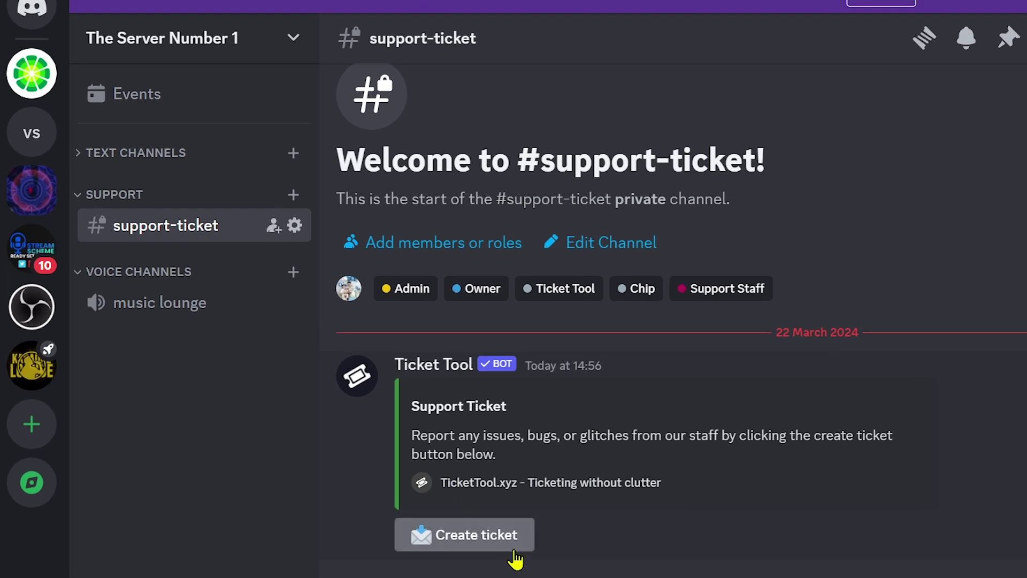
Create a ticket with the panel's Create ticket button and open the new ticket-0001 channel
left_click(504, 543)
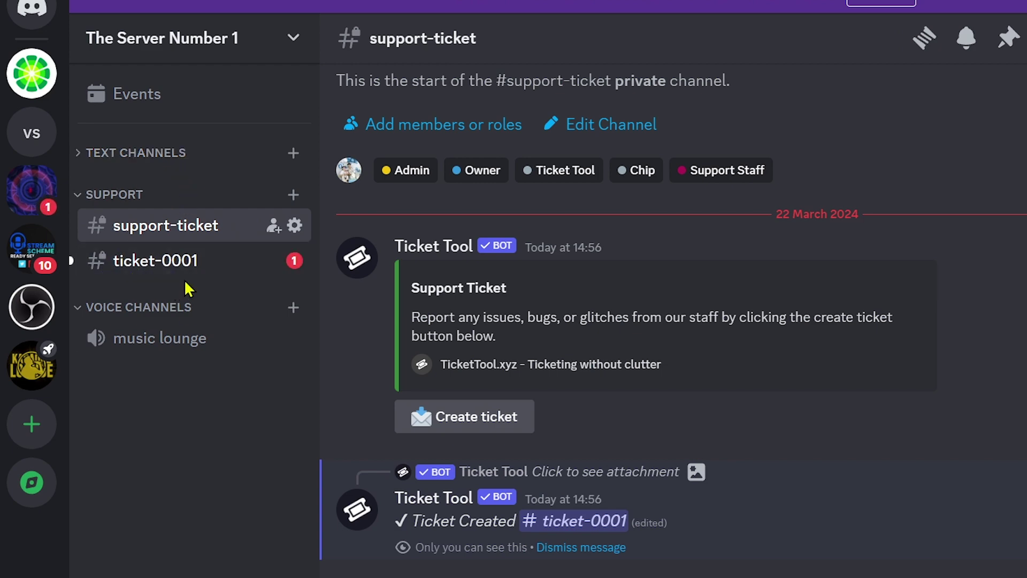
left_click(175, 274)
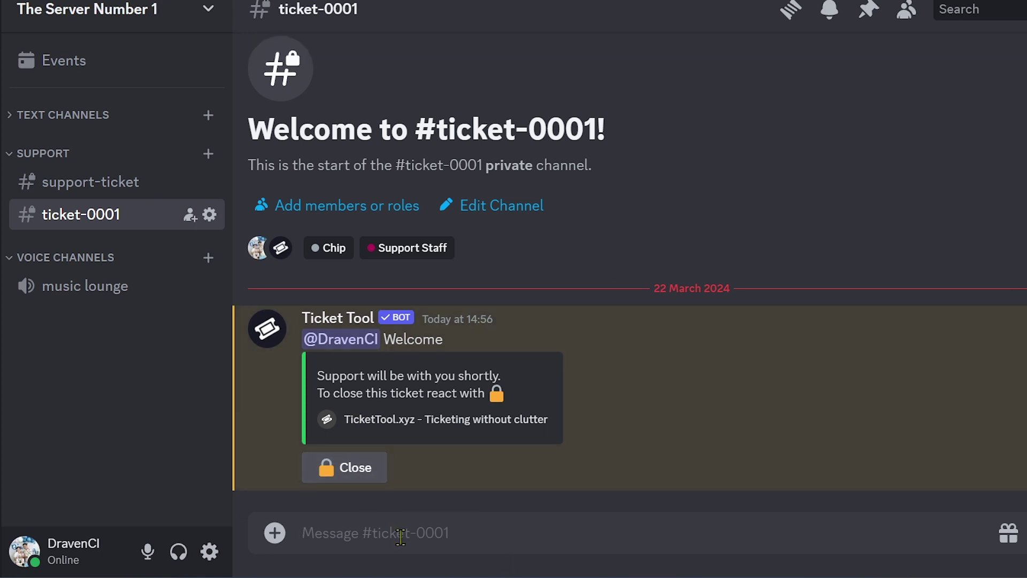
Close and delete ticket-0001, then go back to #support-ticket
left_click(345, 472)
left_click(342, 473)
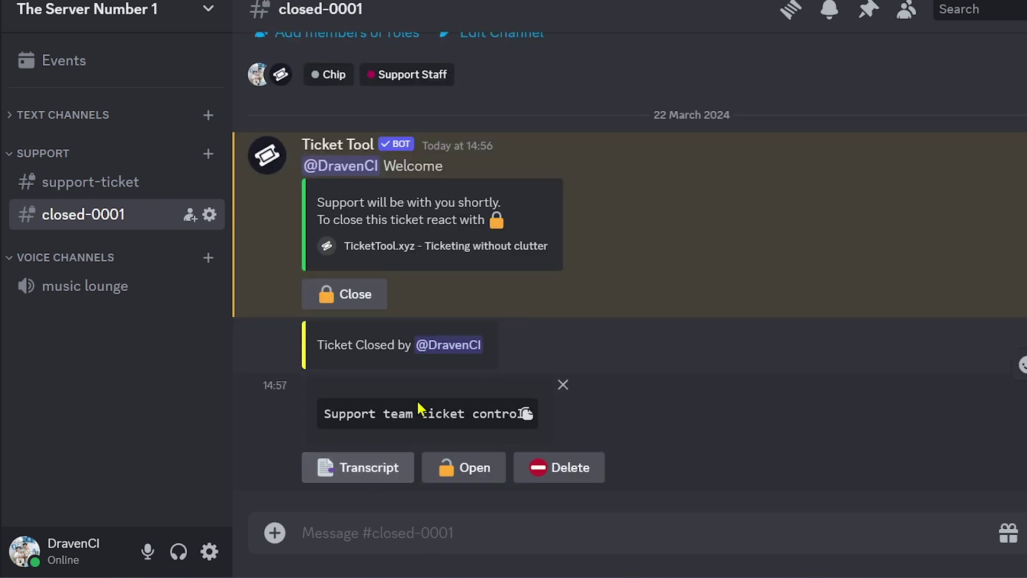
left_click_drag(341, 345, 393, 350)
left_click(400, 347)
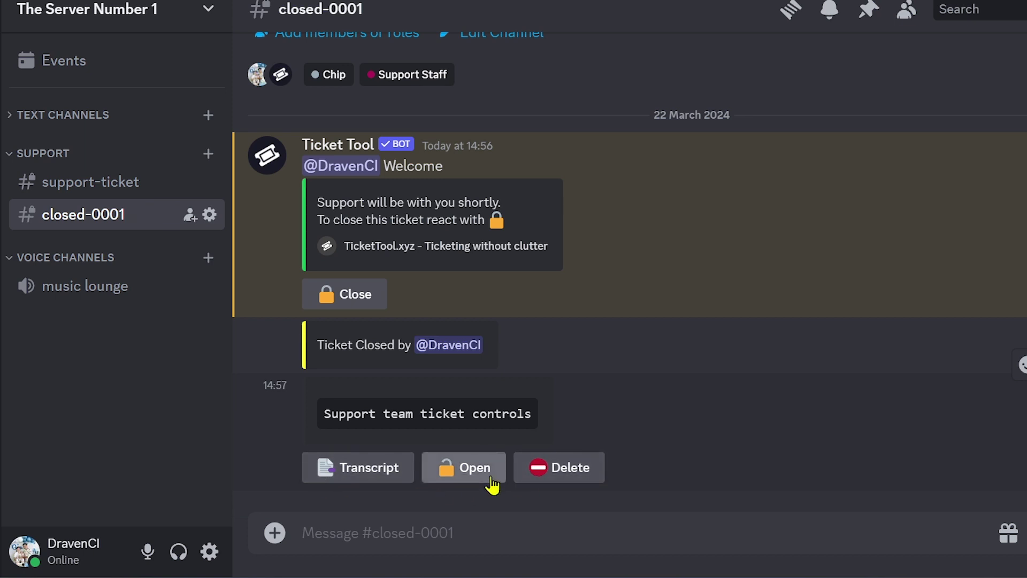
left_click(562, 470)
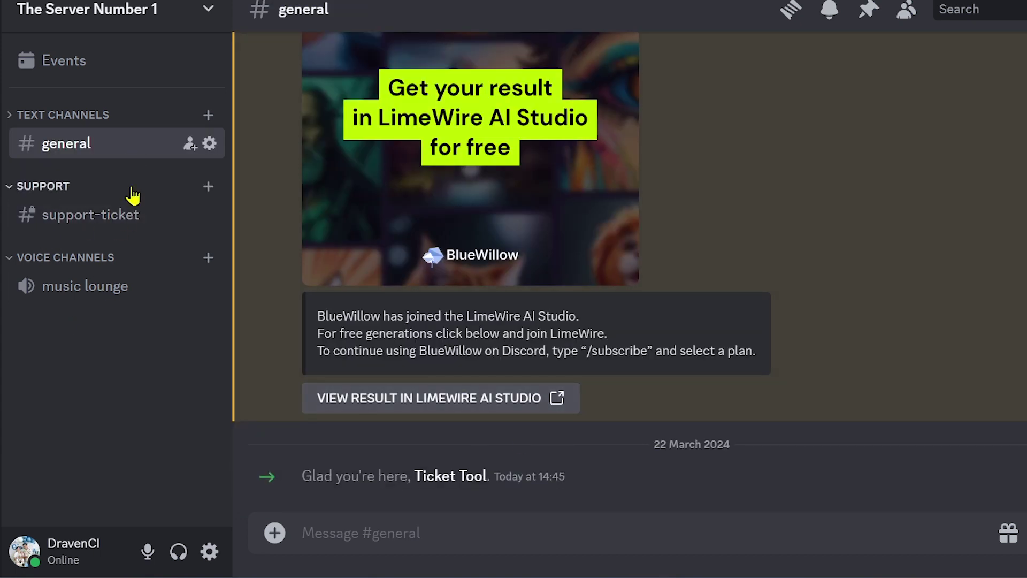
left_click(115, 219)
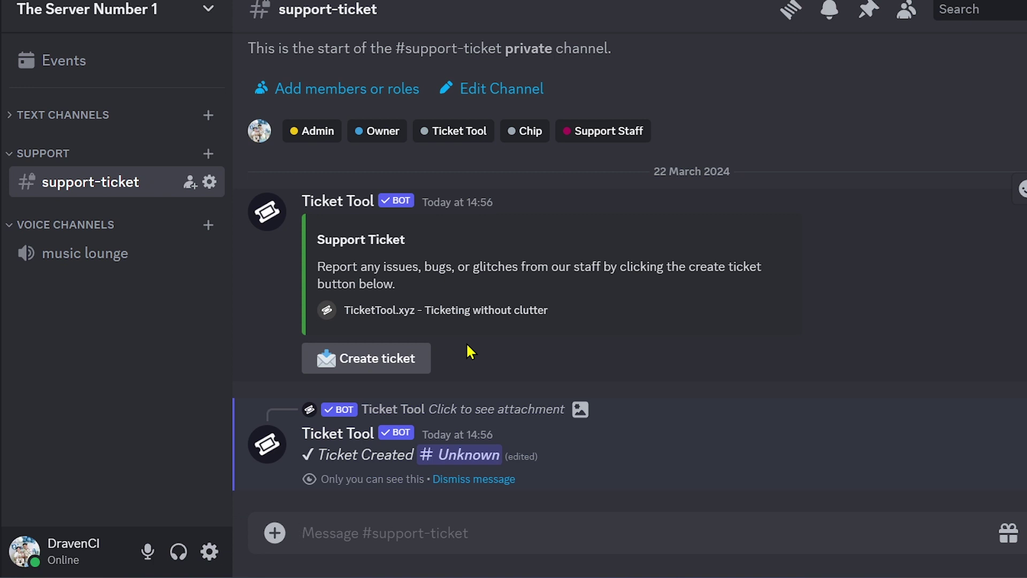
Subscribe to the Streamlabs tutorial's YouTube channel with notifications for all uploads
left_click_drag(317, 454, 480, 459)
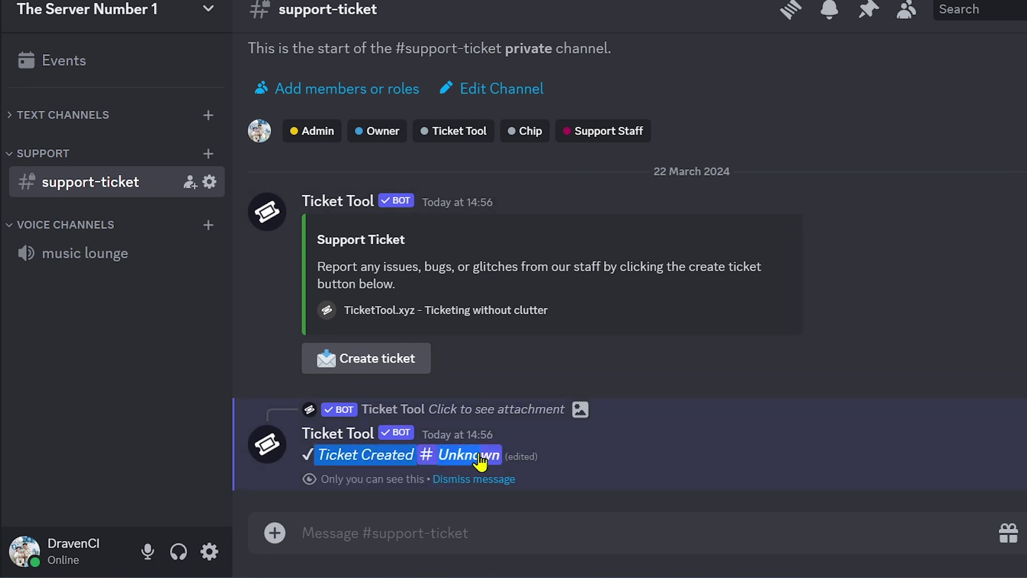
left_click(480, 459)
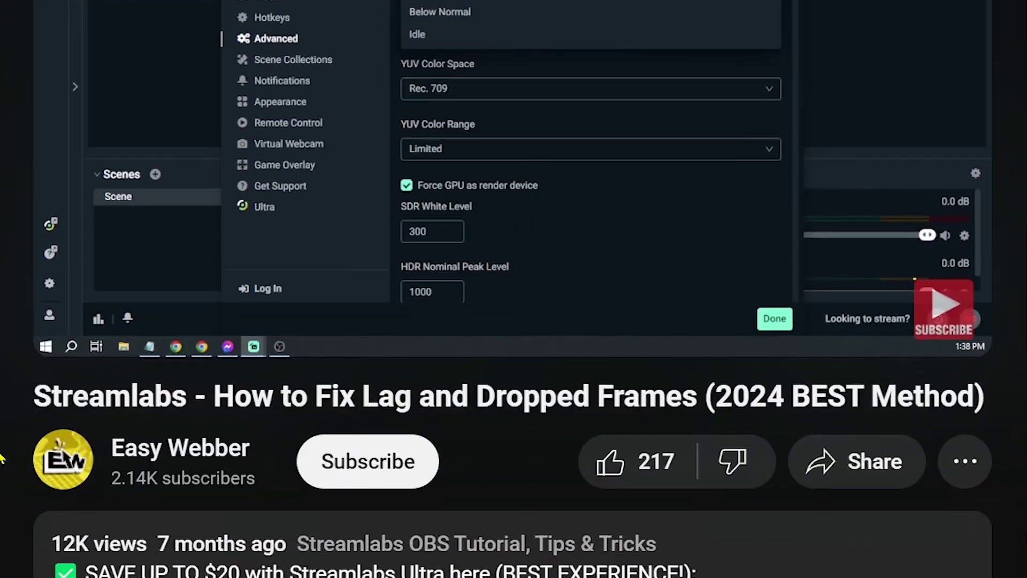
left_click(367, 461)
left_click(442, 471)
left_click(438, 523)
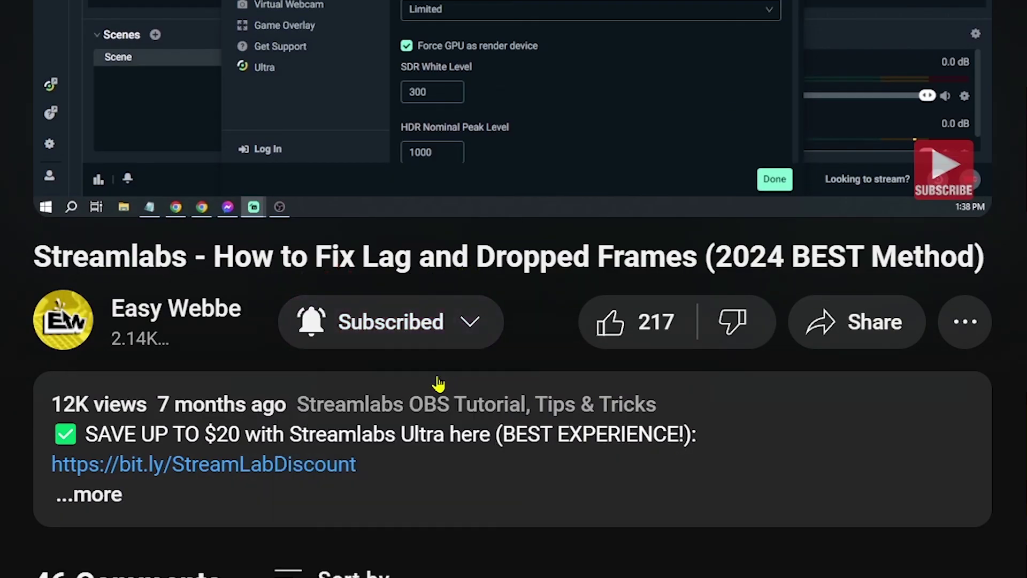